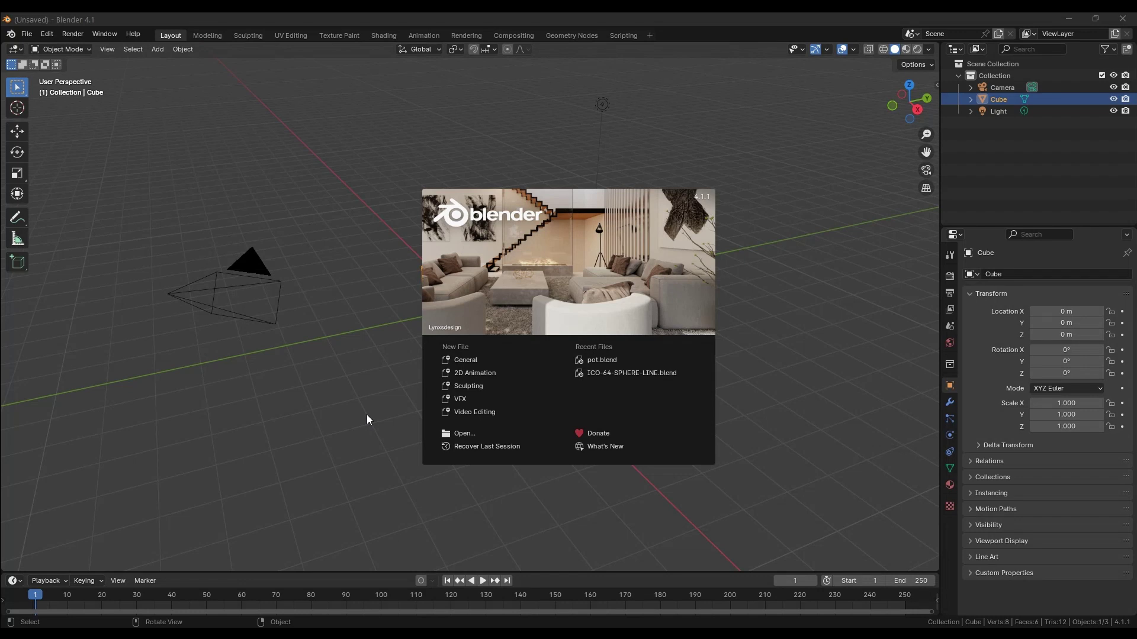
# - Dismiss the splash screen and delete the default camera, cube and light from the scene
pyautogui.click(362, 414)
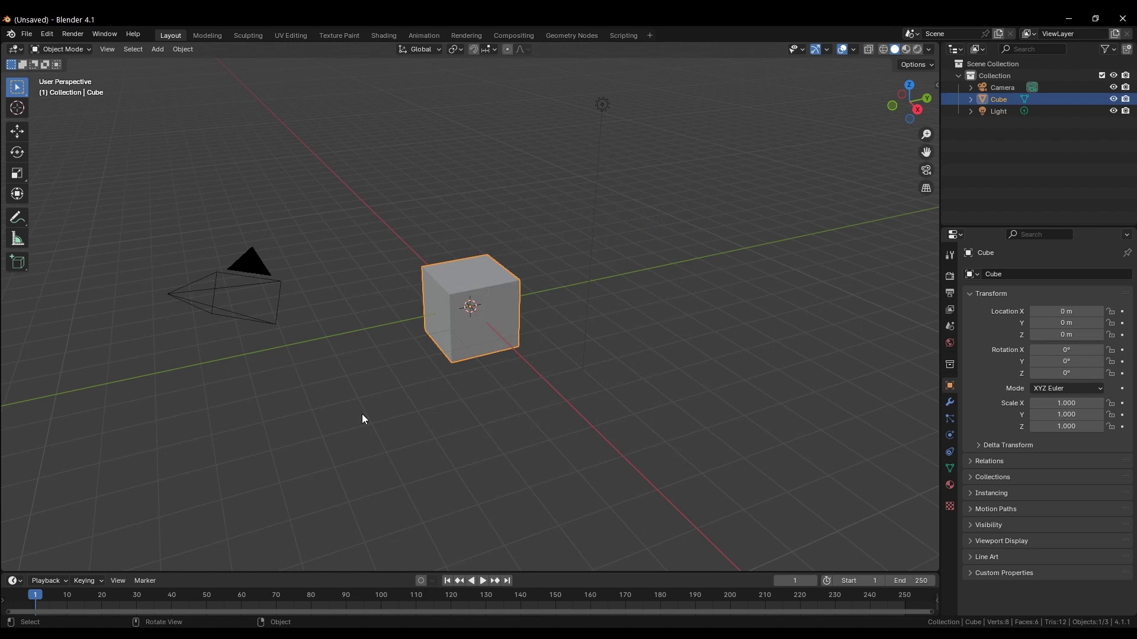
pyautogui.press('a')
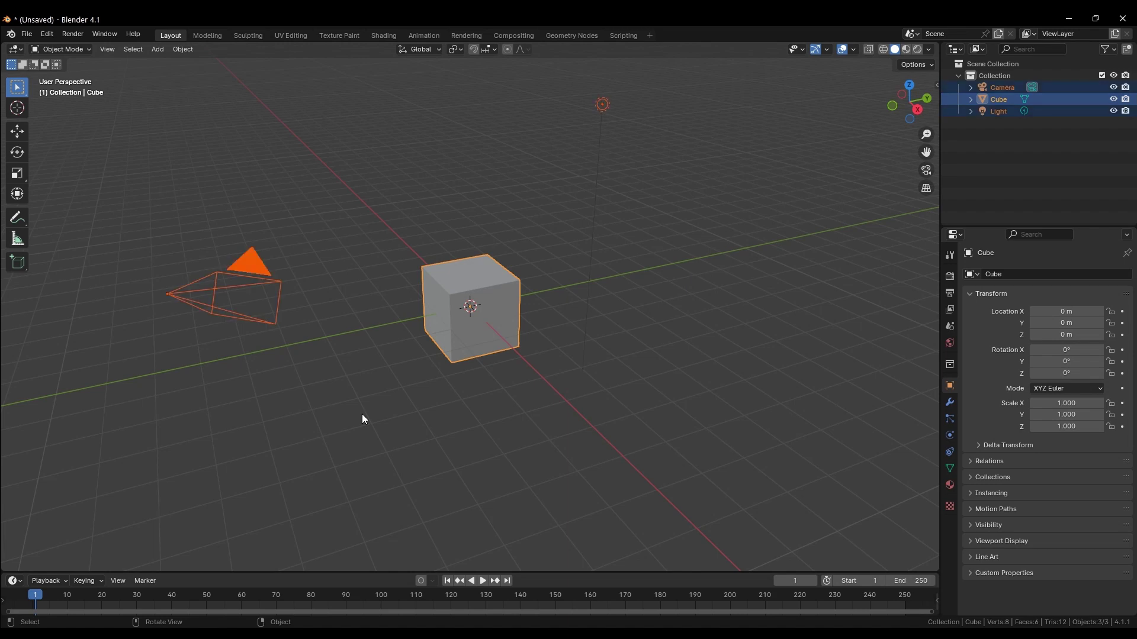
pyautogui.press('x')
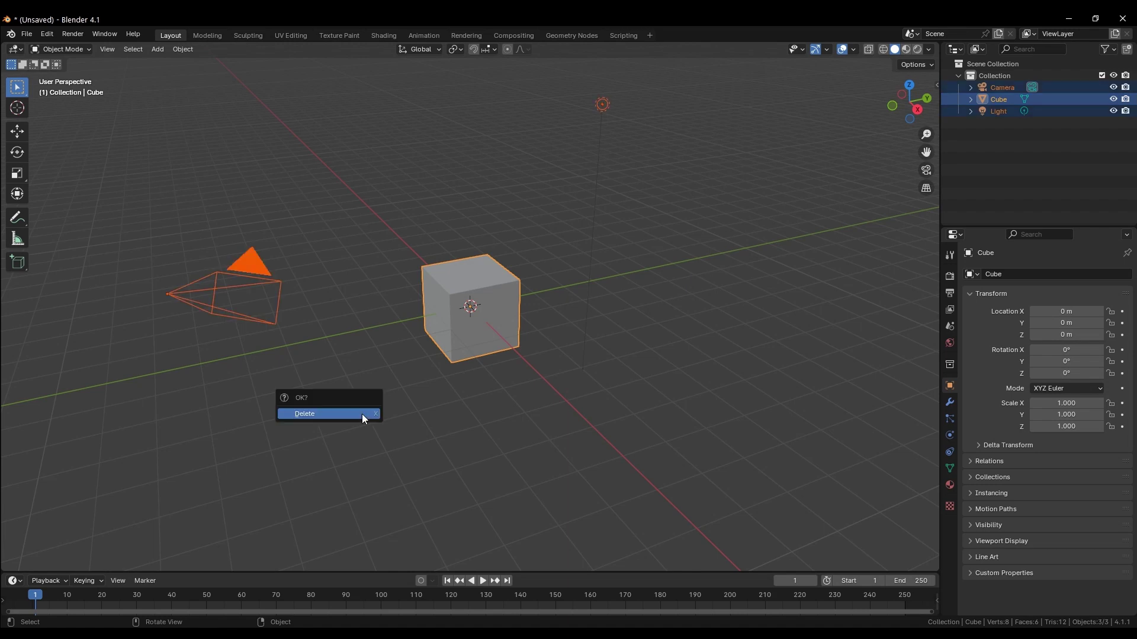
pyautogui.click(361, 414)
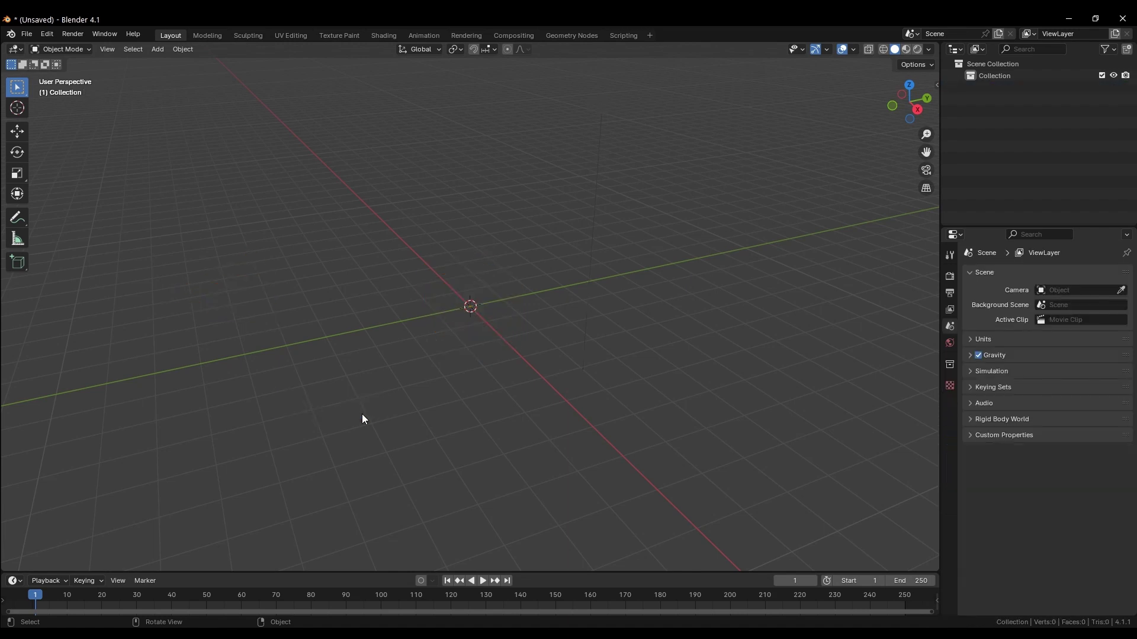
# - Add a UV sphere mesh at the scene origin
pyautogui.hotkey('shift', 'a')
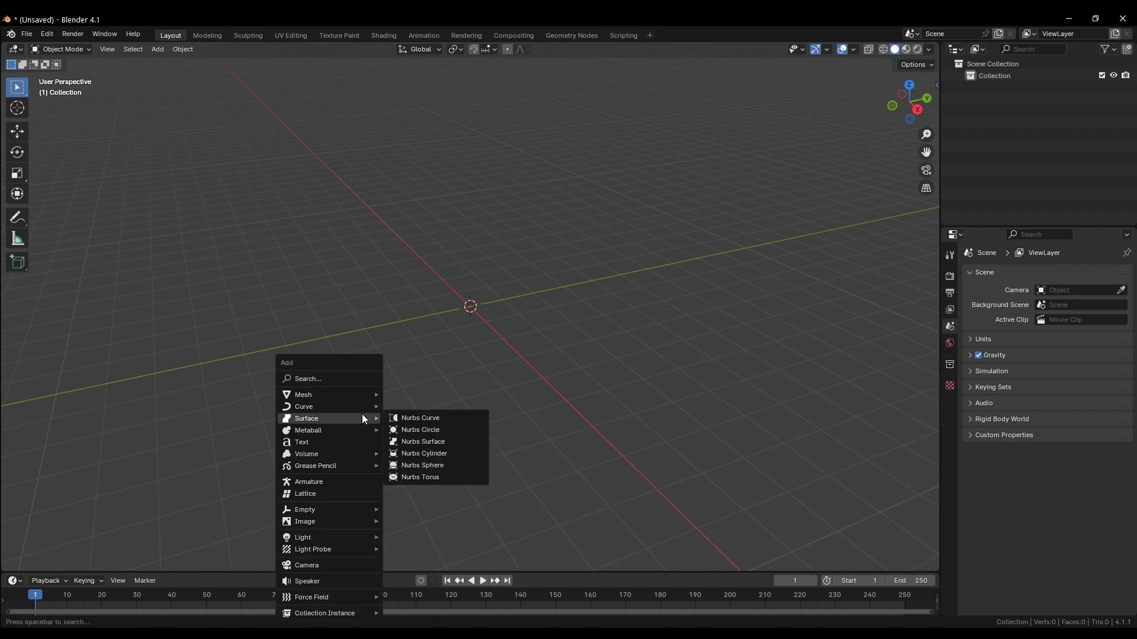
pyautogui.moveTo(369, 397)
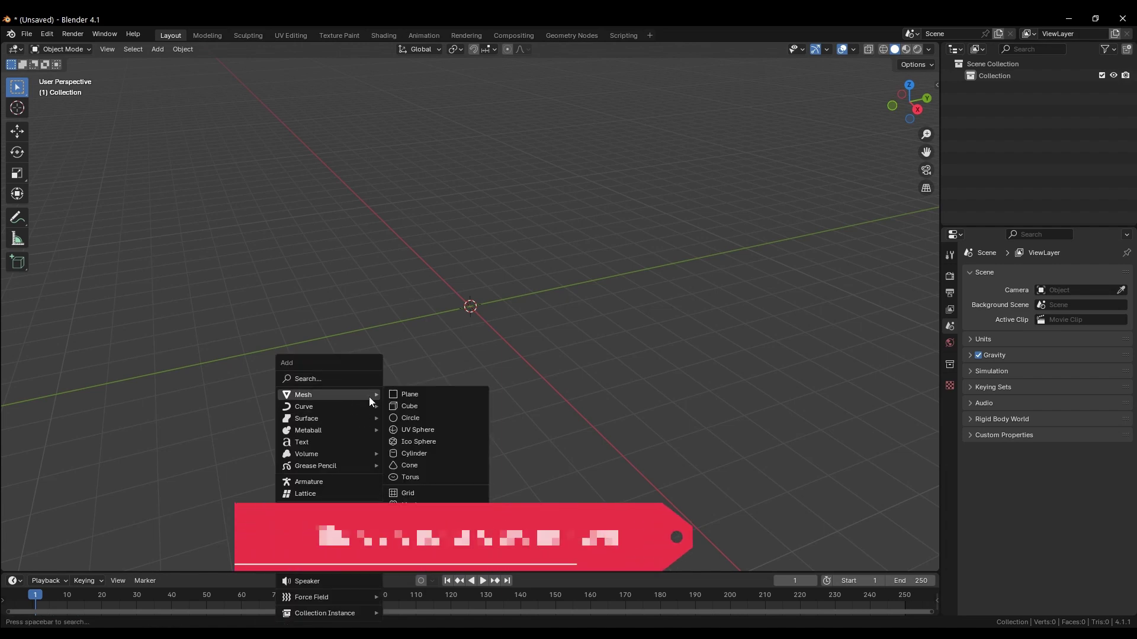
pyautogui.click(433, 429)
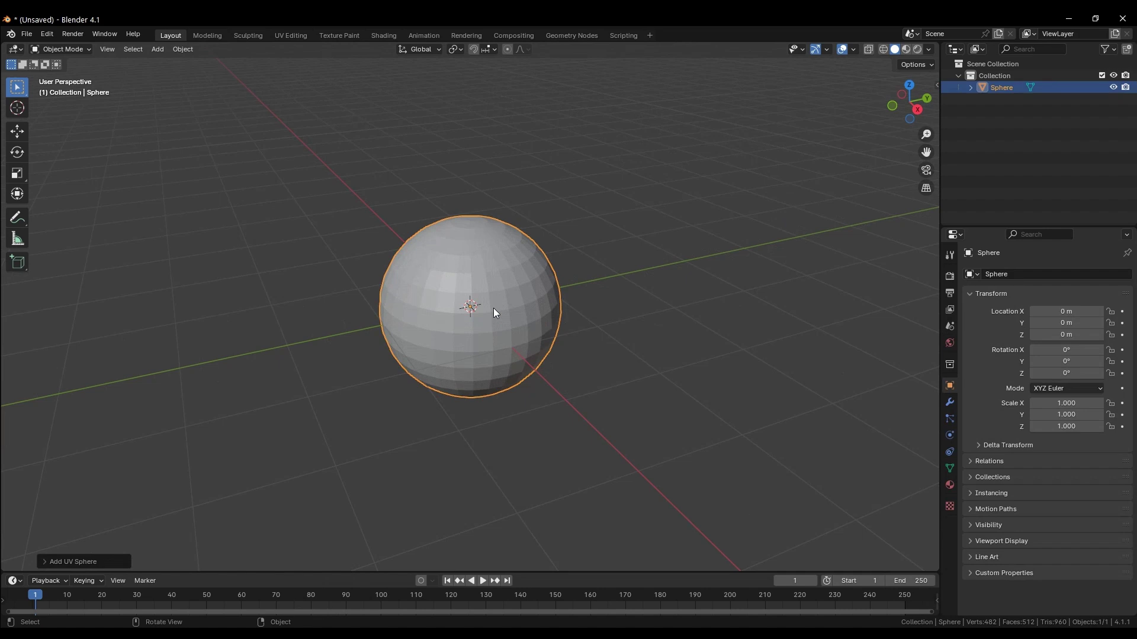
# - Enter Edit Mode on the sphere in front view and show its mesh as a see-through wireframe
pyautogui.press('KP_1')
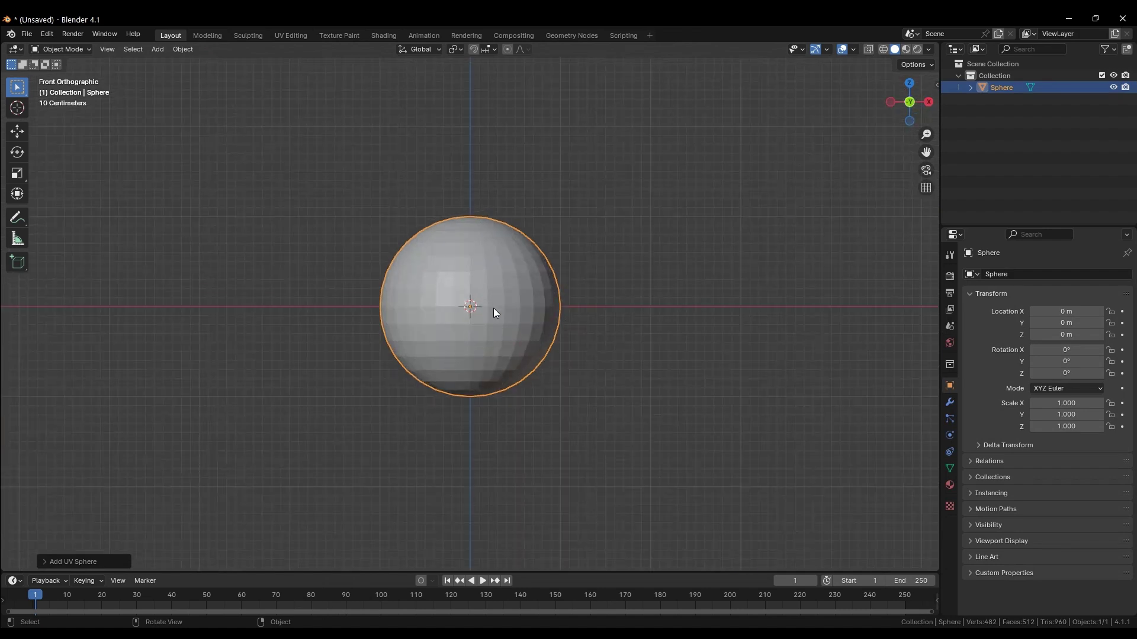
pyautogui.click(86, 49)
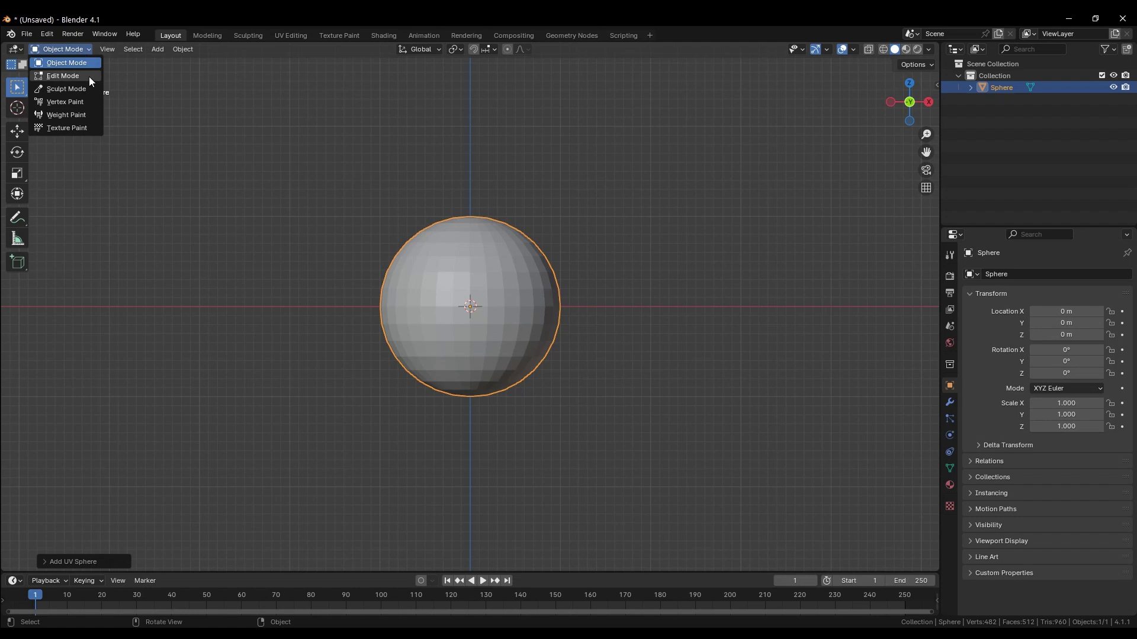
pyautogui.click(89, 77)
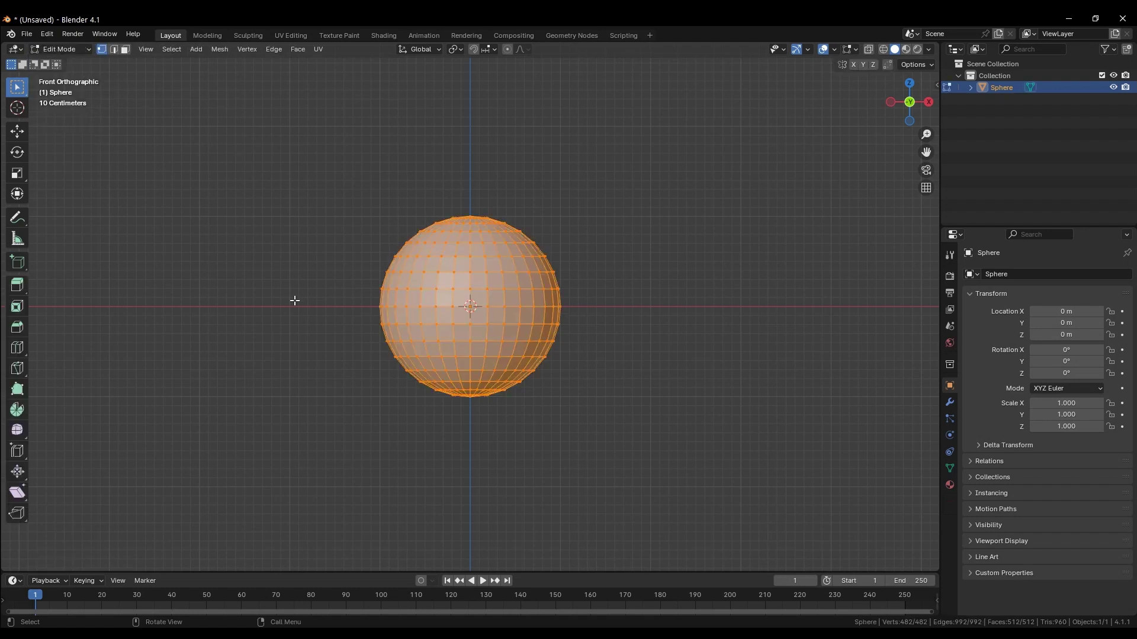
pyautogui.hotkey('alt', 'z')
pyautogui.click(363, 351)
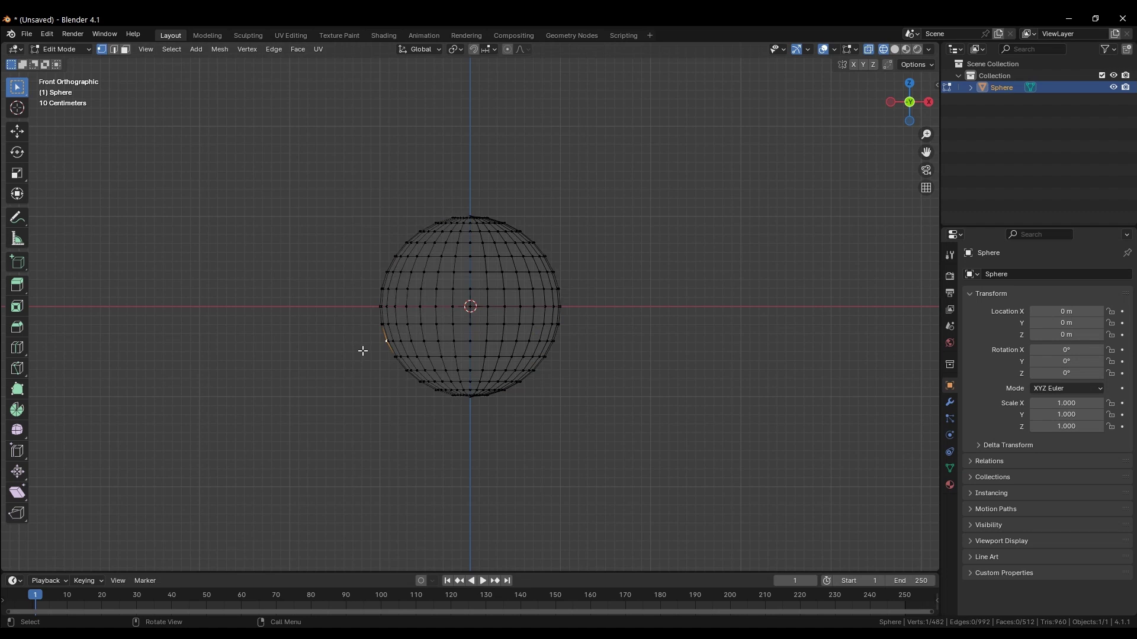
# - Select the sphere's top cap, covering the pole and the three uppermost vertex rings
pyautogui.scroll(4, 444, 302)
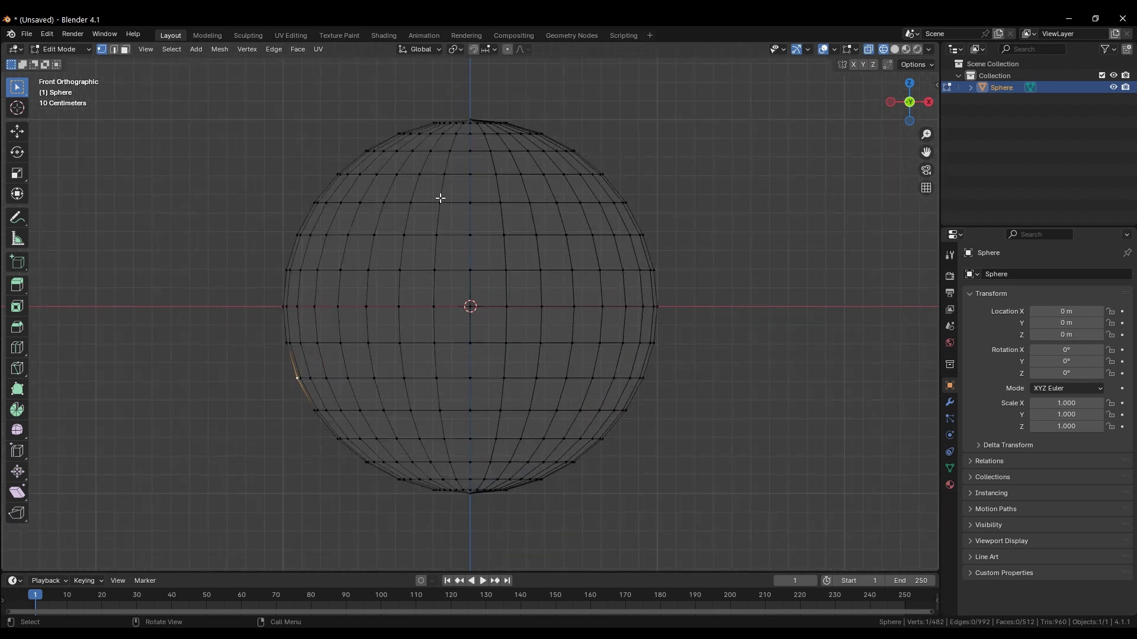
pyautogui.moveTo(342, 92); pyautogui.dragTo(592, 143)
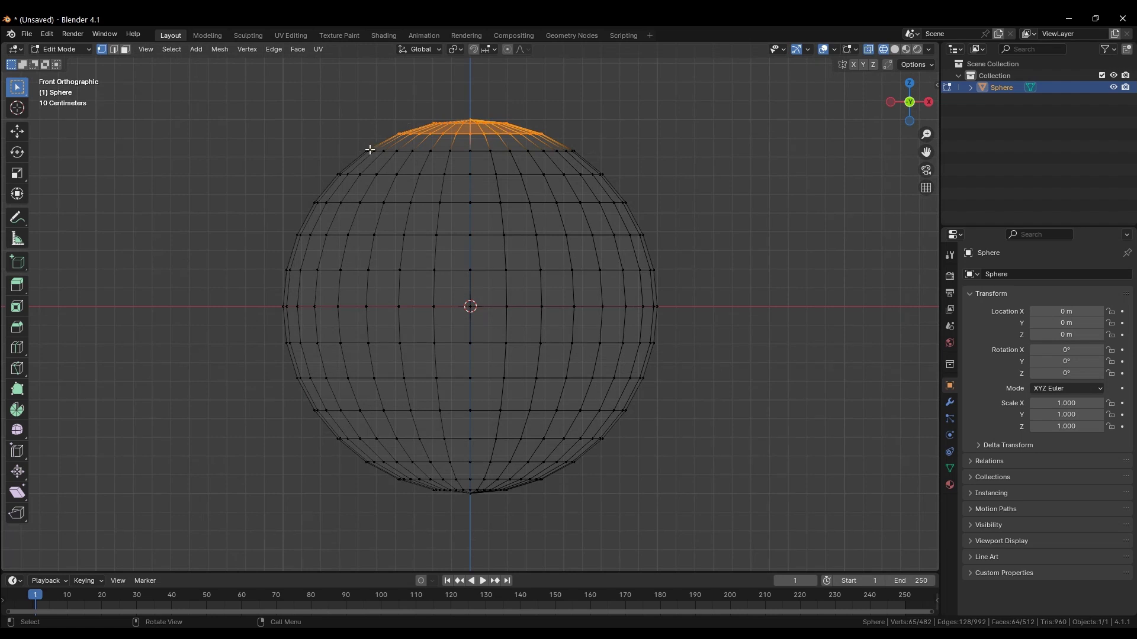
pyautogui.press('ctrl+KP_Add')
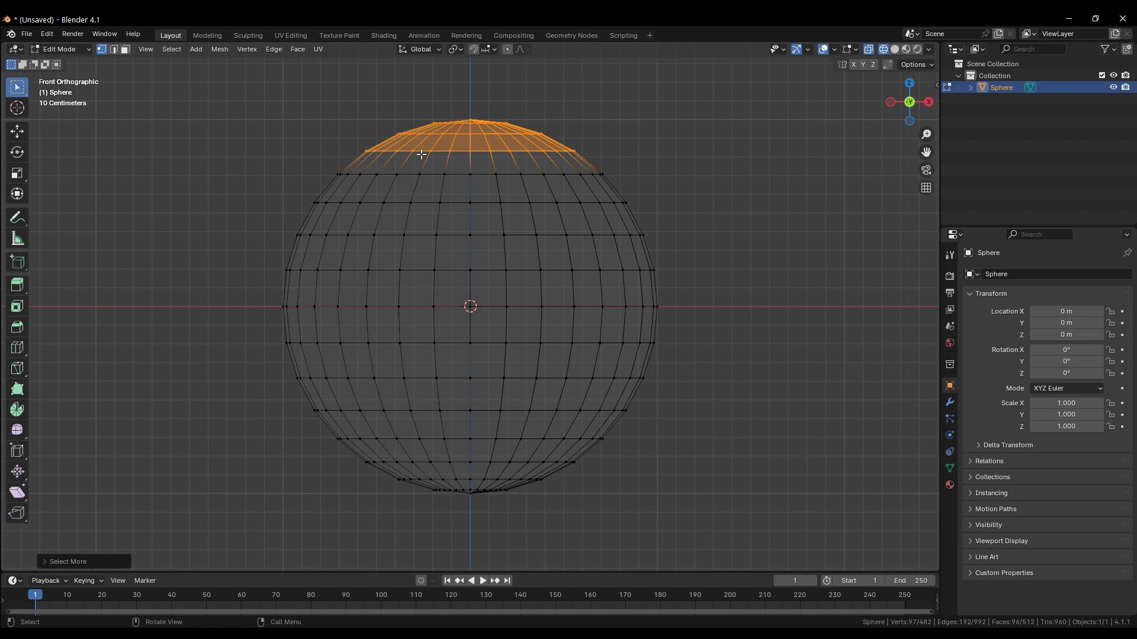
pyautogui.press('s')
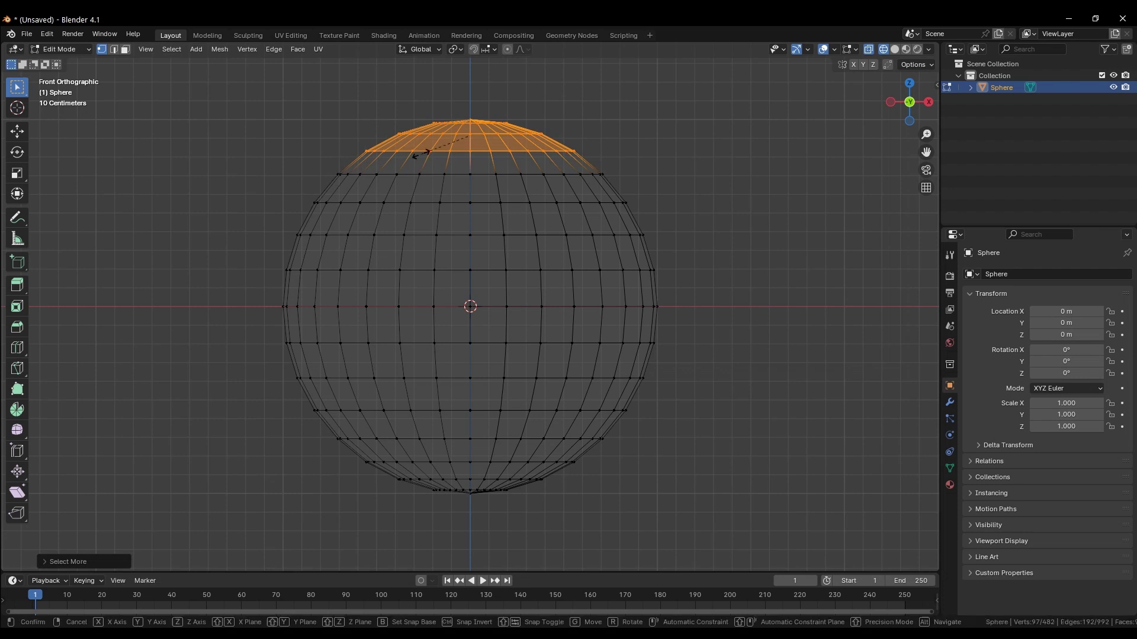
pyautogui.write('z')
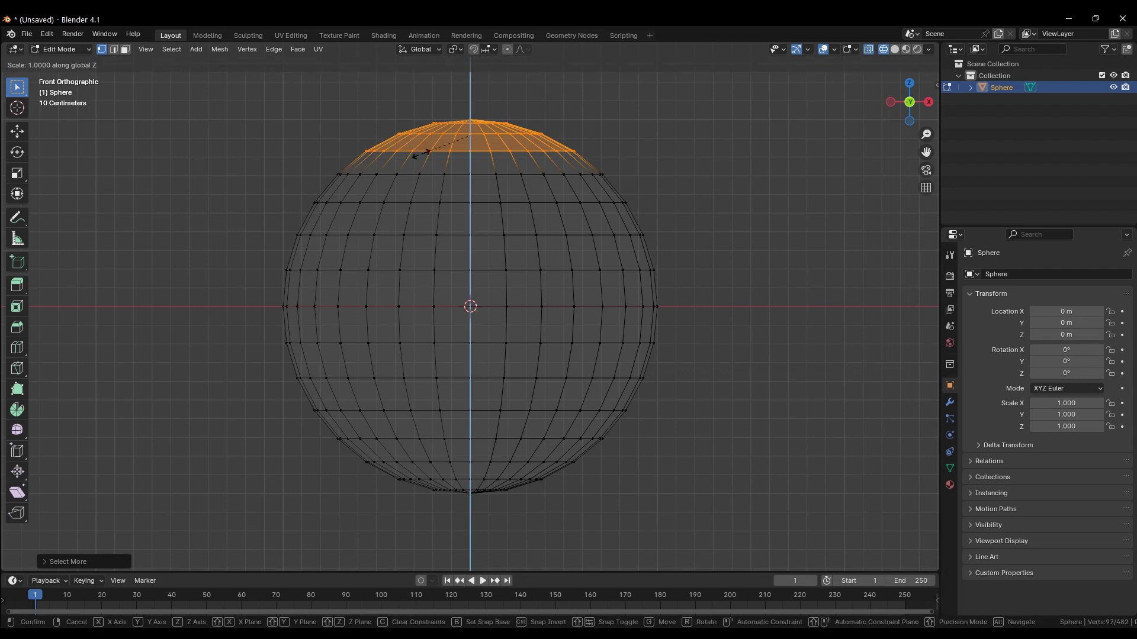
pyautogui.write('0')
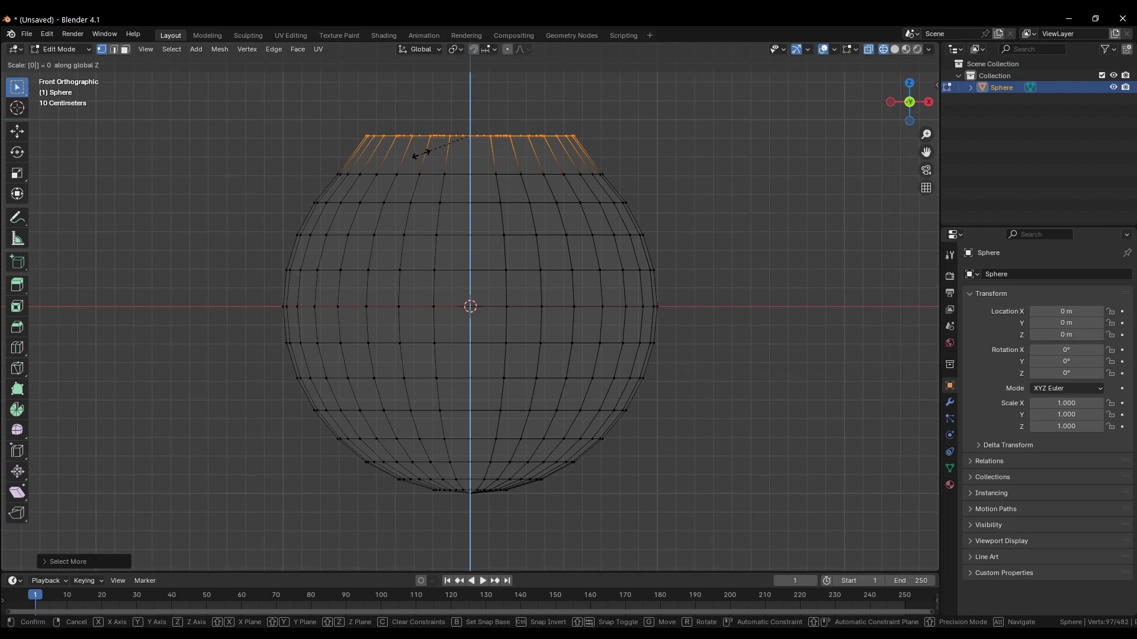
pyautogui.moveTo(422, 155); pyautogui.dragTo(448, 195, button='middle')
pyautogui.press('Escape')
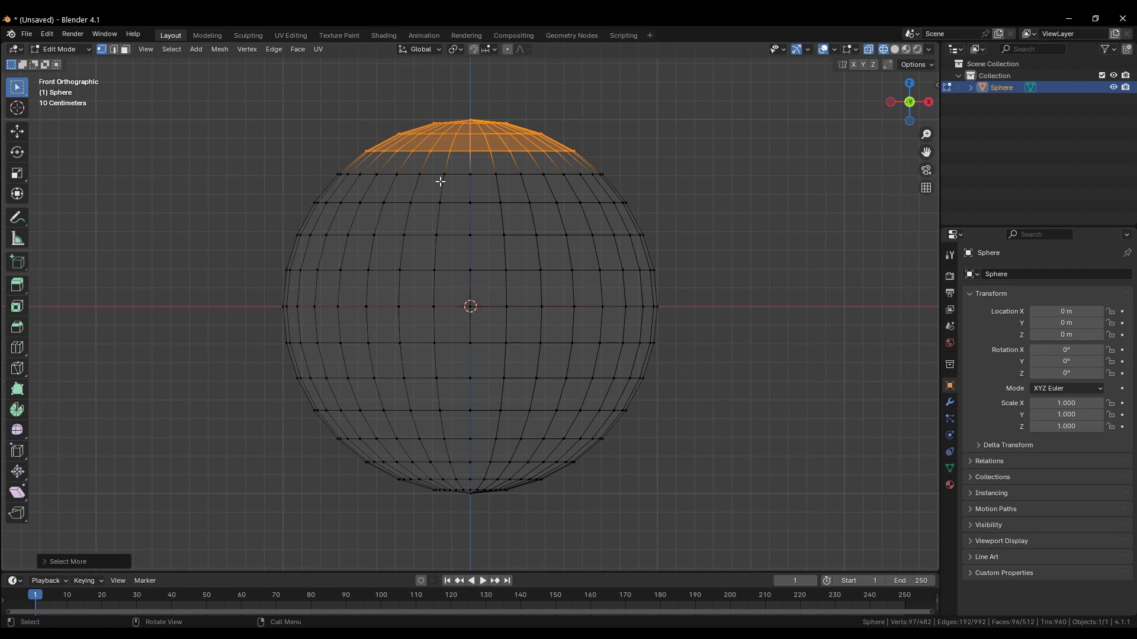
# - Flatten the selected top cap by scaling it to 0 along the Z axis
pyautogui.press('s')
pyautogui.press('z')
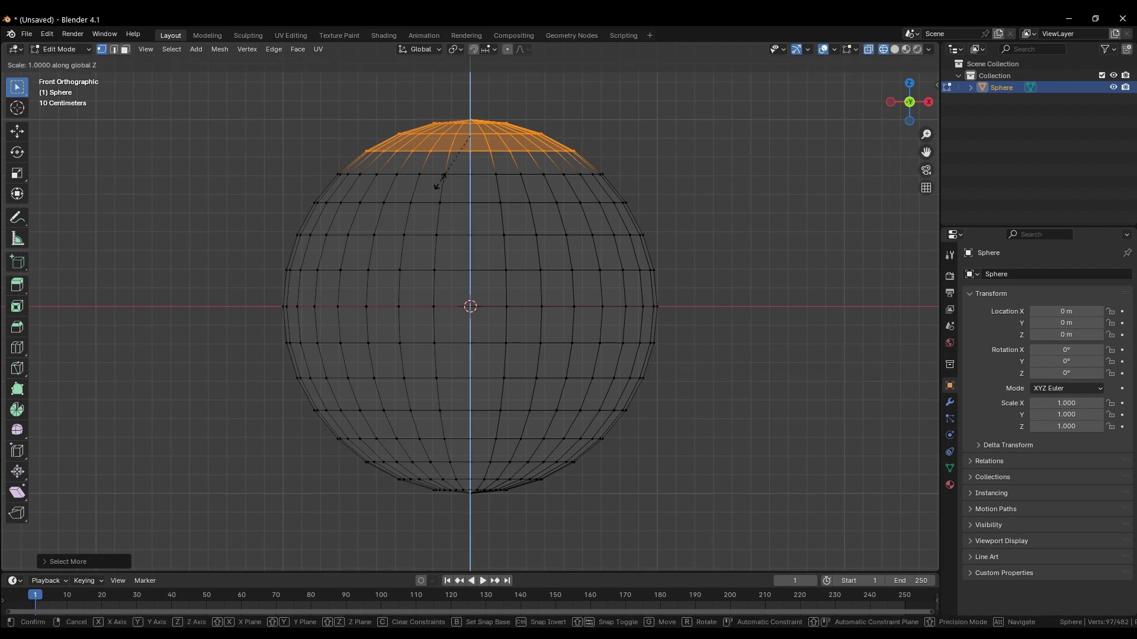
pyautogui.press('0')
pyautogui.press('Return')
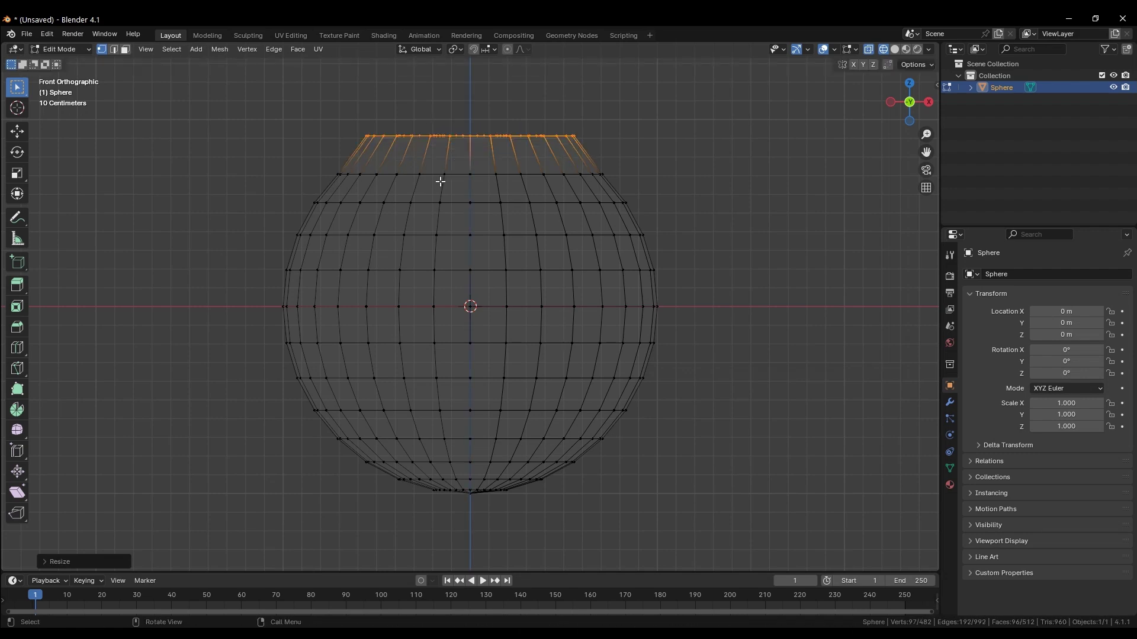
# - Shrink the selection by one ring and extrude it up about 0.12 m for the neck, plus about 0.03 m more
pyautogui.moveTo(418, 264); pyautogui.dragTo(485, 326, button='middle')
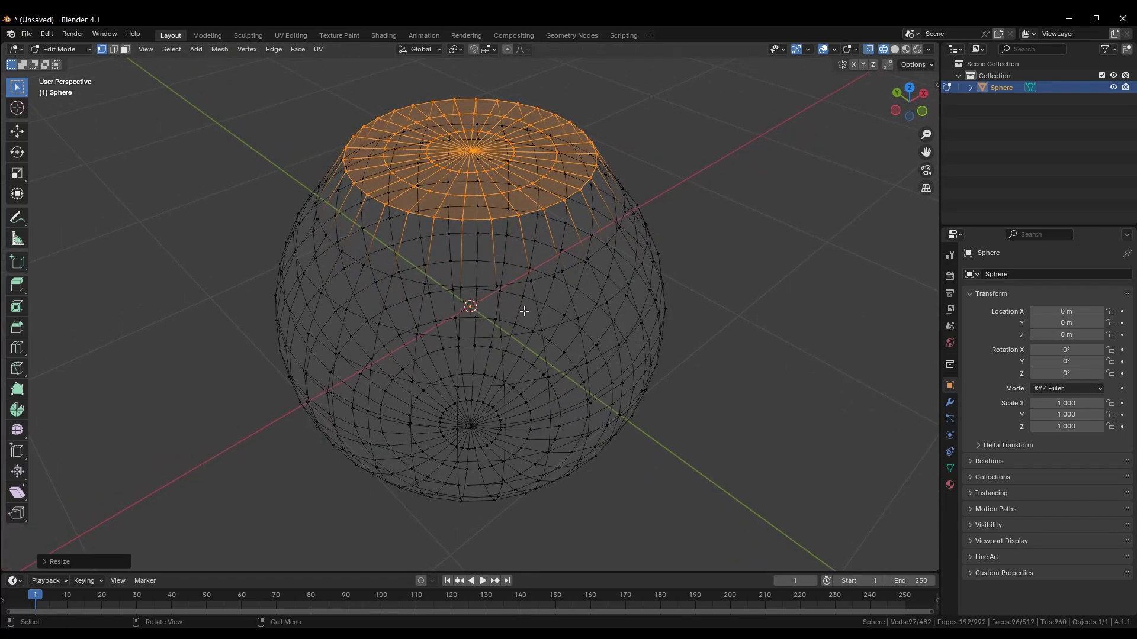
pyautogui.press('ctrl+KP_Subtract')
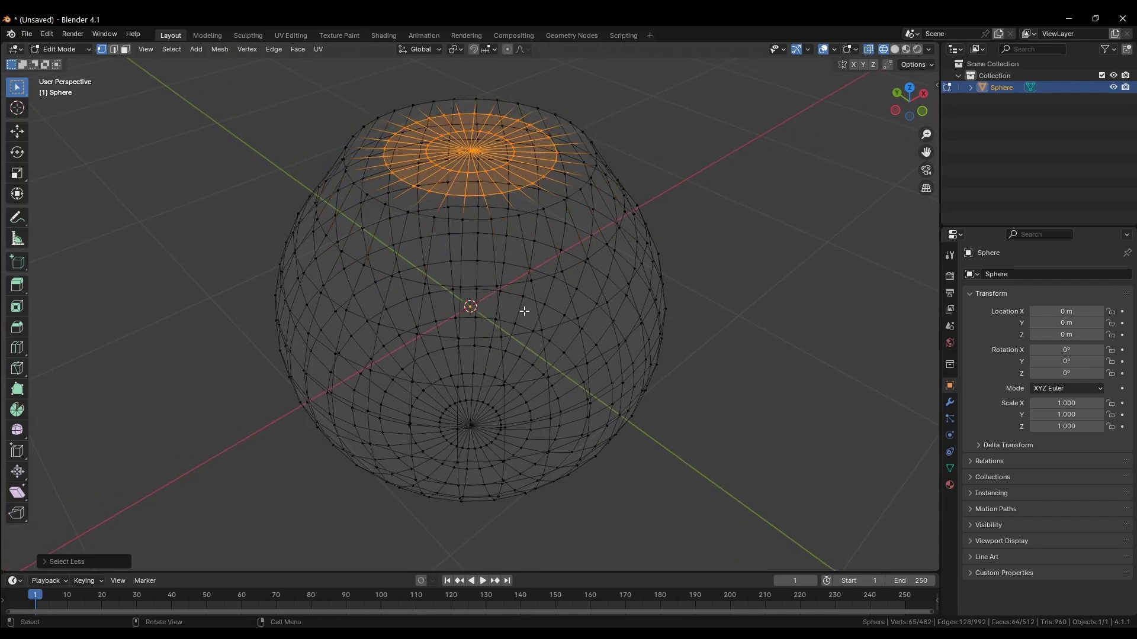
pyautogui.press('e')
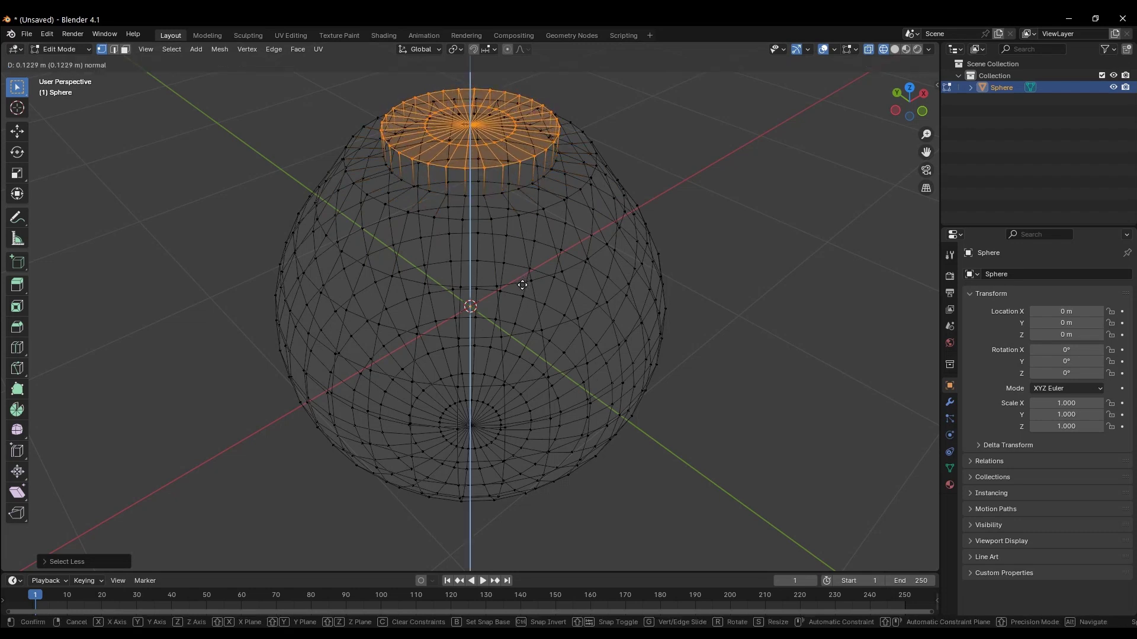
pyautogui.click(522, 285)
pyautogui.moveTo(522, 285); pyautogui.dragTo(521, 337, button='middle')
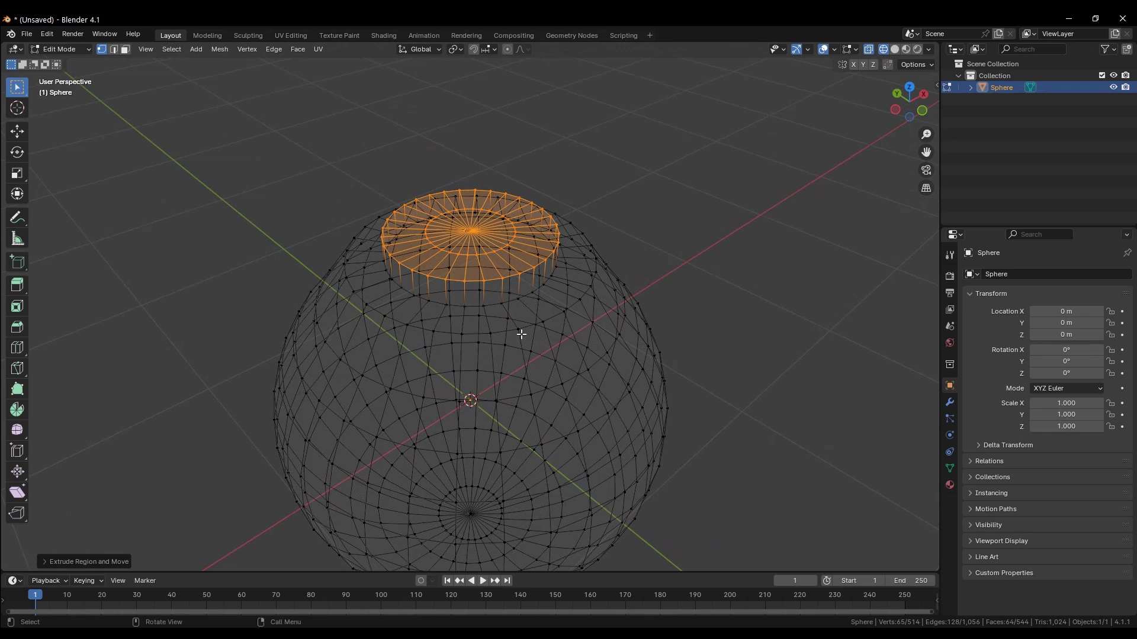
pyautogui.press('e')
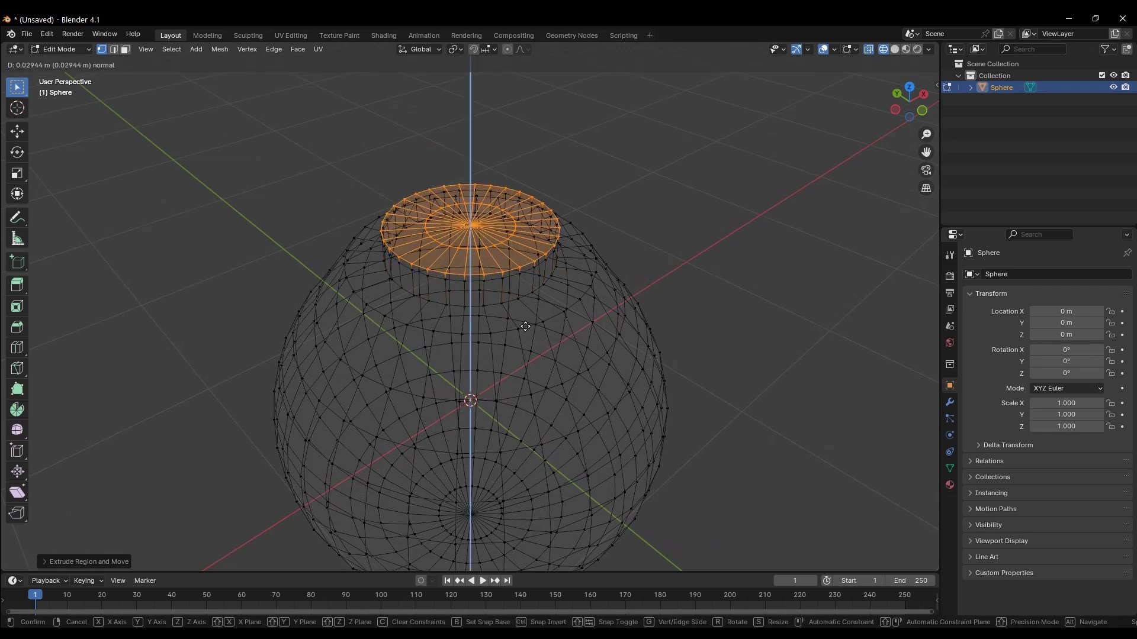
pyautogui.click(525, 327)
# - Scale the neck's top face to about 1.22 and extrude it up about 0.05 m to form the rim
pyautogui.press('s')
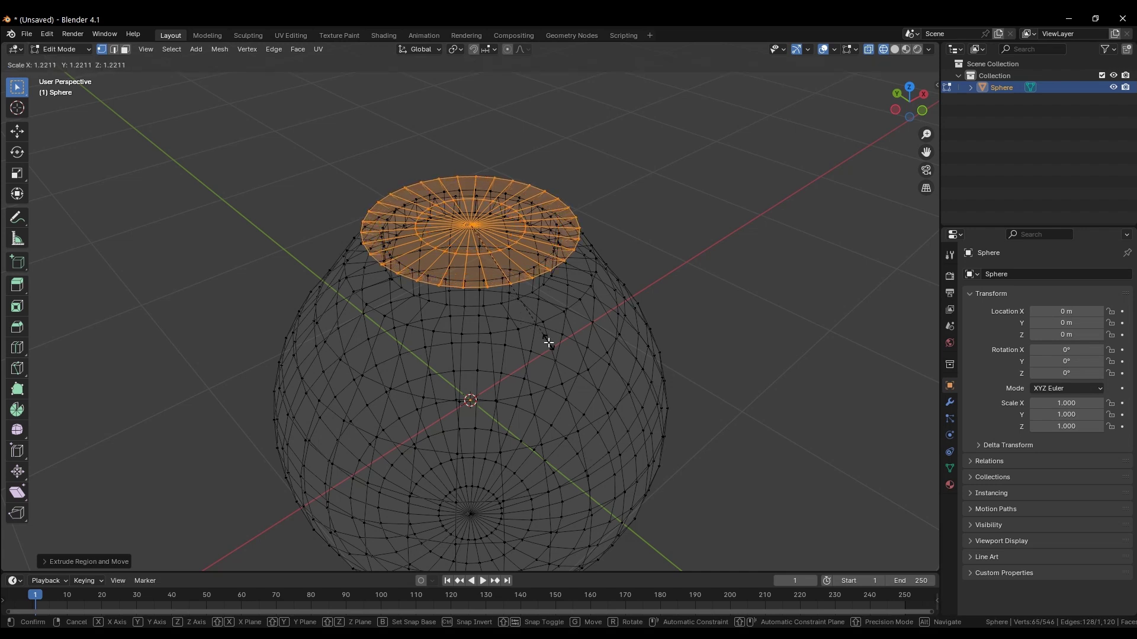
pyautogui.click(548, 343)
pyautogui.press('e')
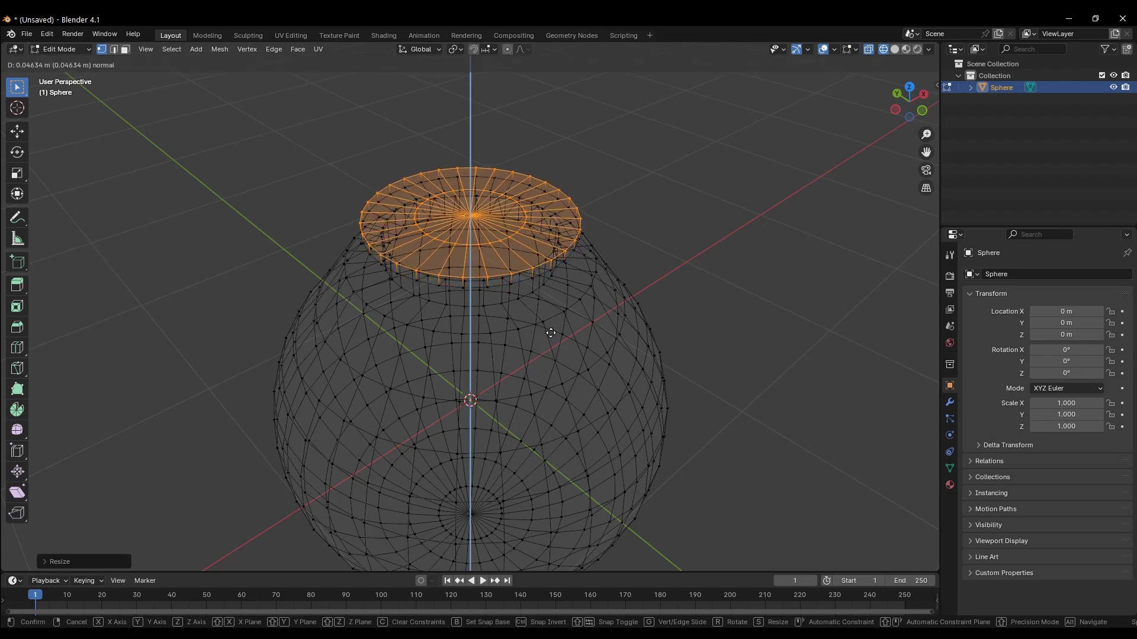
pyautogui.click(551, 333)
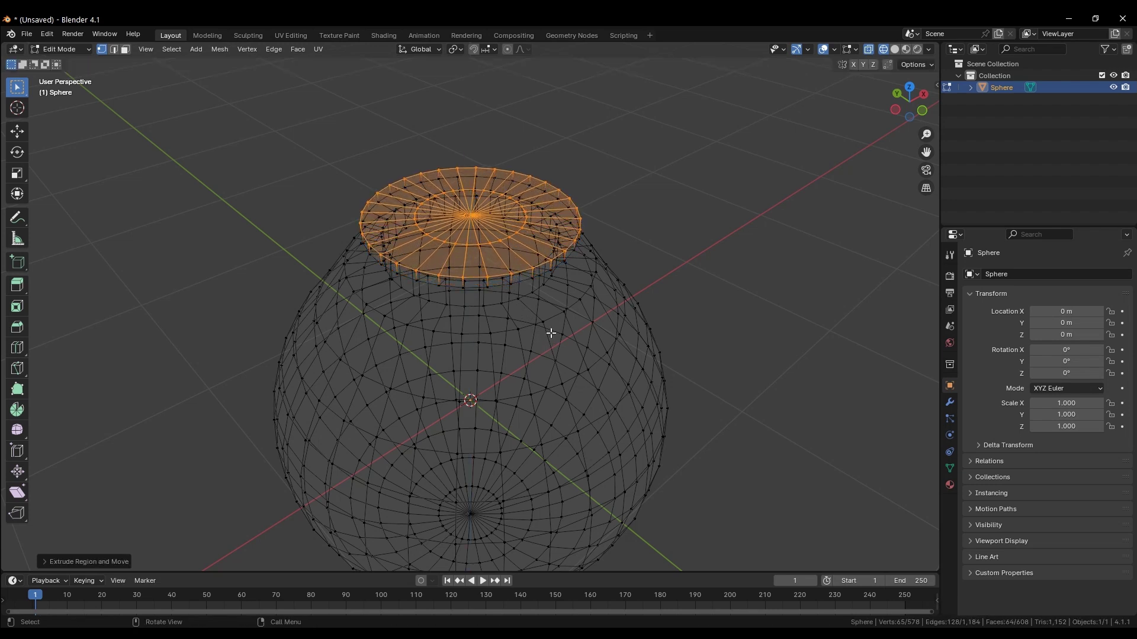
# - Shrink the selection by one ring to the inner disc of the rim's top face
pyautogui.press('ctrl')
pyautogui.press('ctrl+KP_Subtract')
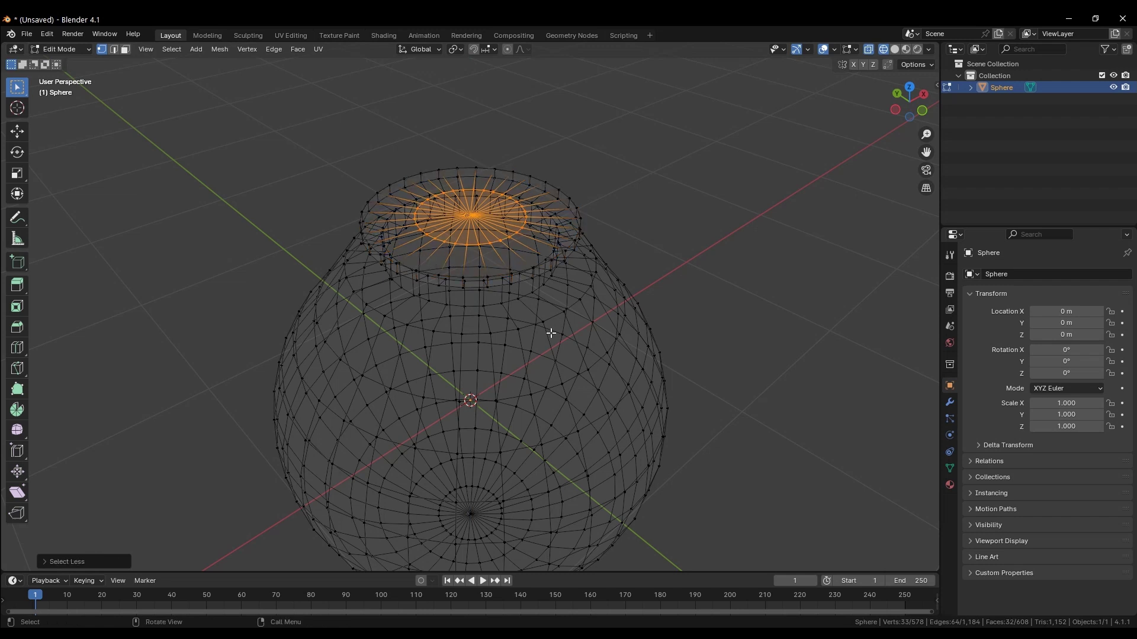
pyautogui.press('x')
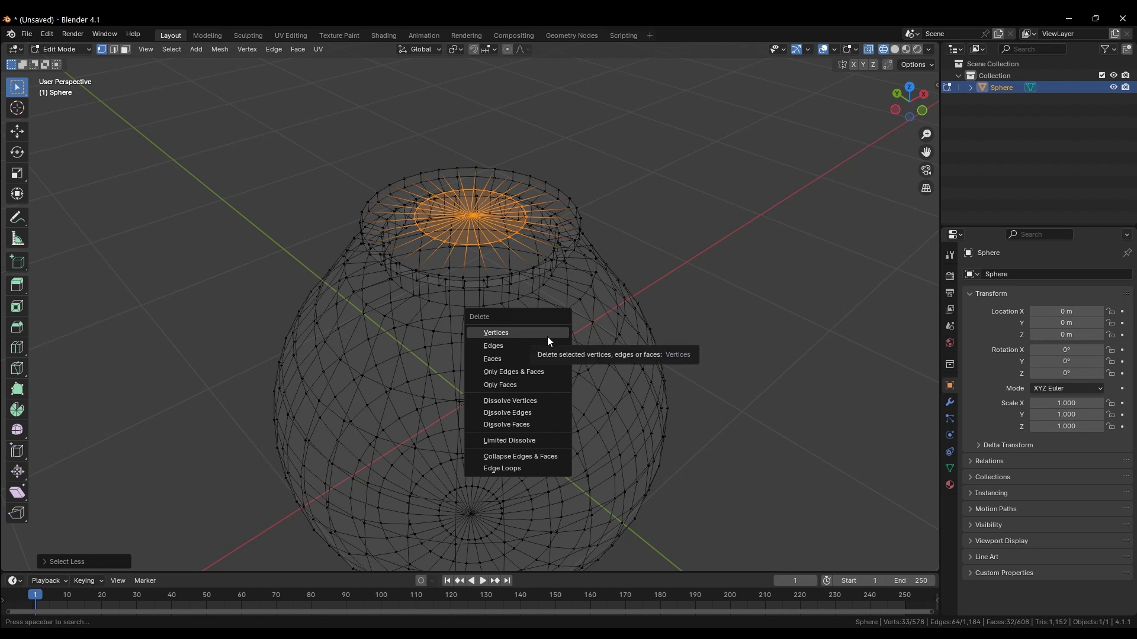
pyautogui.click(547, 336)
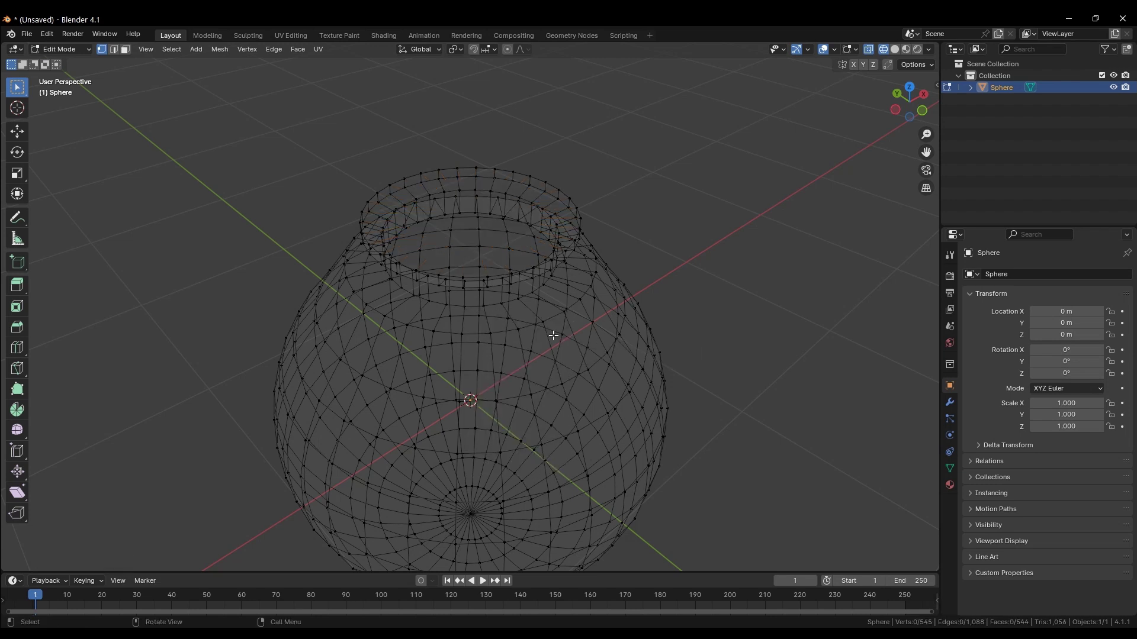
pyautogui.hotkey('ctrl', 'z')
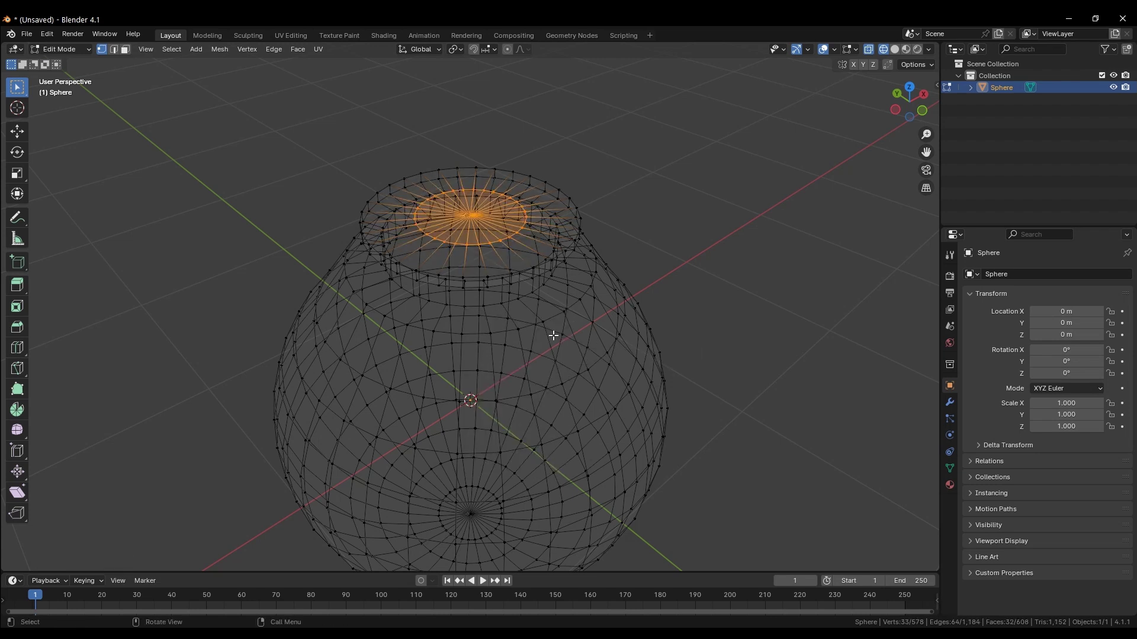
# - Delete the inner disc's faces to open the pot's mouth and return to solid shading
pyautogui.press('x')
pyautogui.click(545, 361)
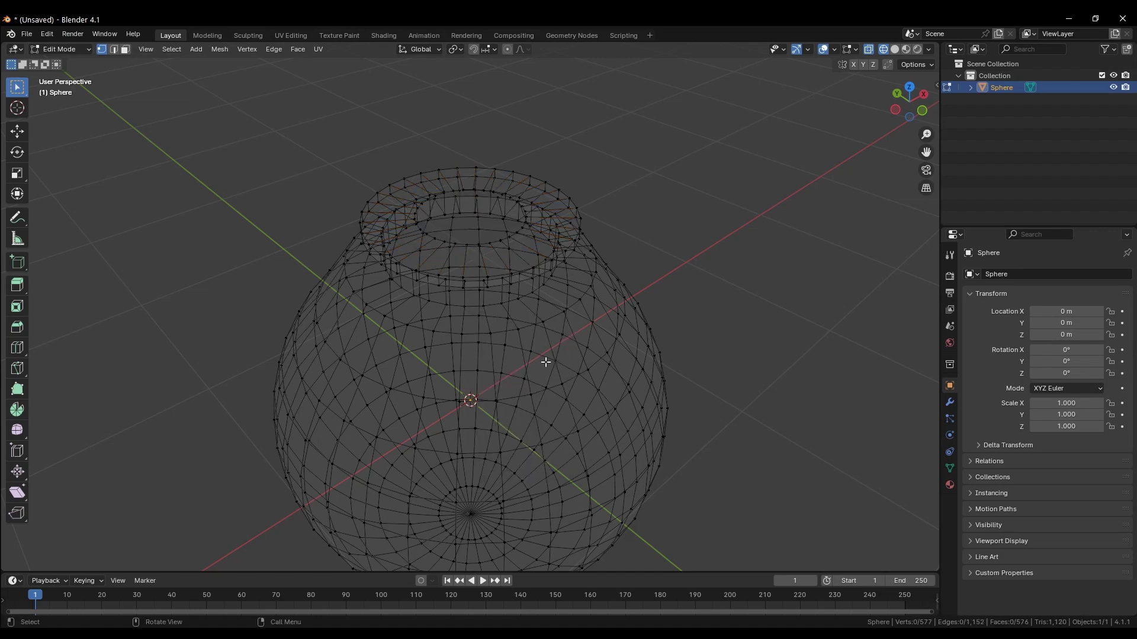
pyautogui.moveTo(545, 362)
pyautogui.mouseDown(button='middle')
pyautogui.moveTo(563, 274)
pyautogui.moveTo(507, 292)
pyautogui.moveTo(534, 295)
pyautogui.moveTo(576, 256)
pyautogui.moveTo(525, 278)
pyautogui.mouseUp(button='middle')
pyautogui.hotkey('shift', 'z')
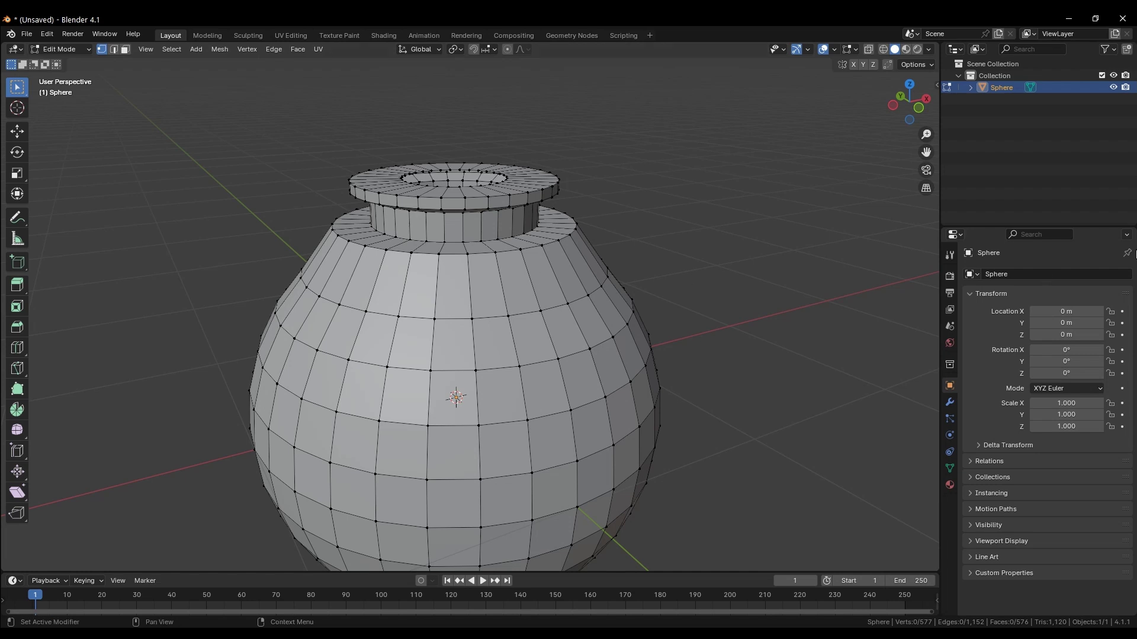
# - Add a Solidify modifier to the pot
pyautogui.click(950, 403)
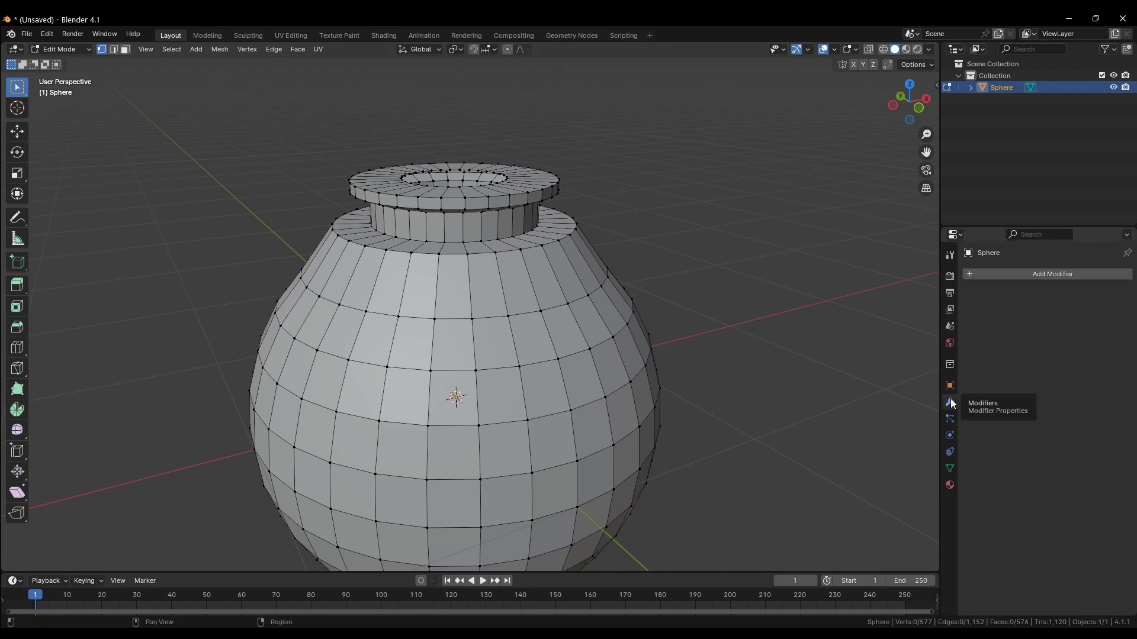
pyautogui.click(1026, 274)
pyautogui.write('SOL')
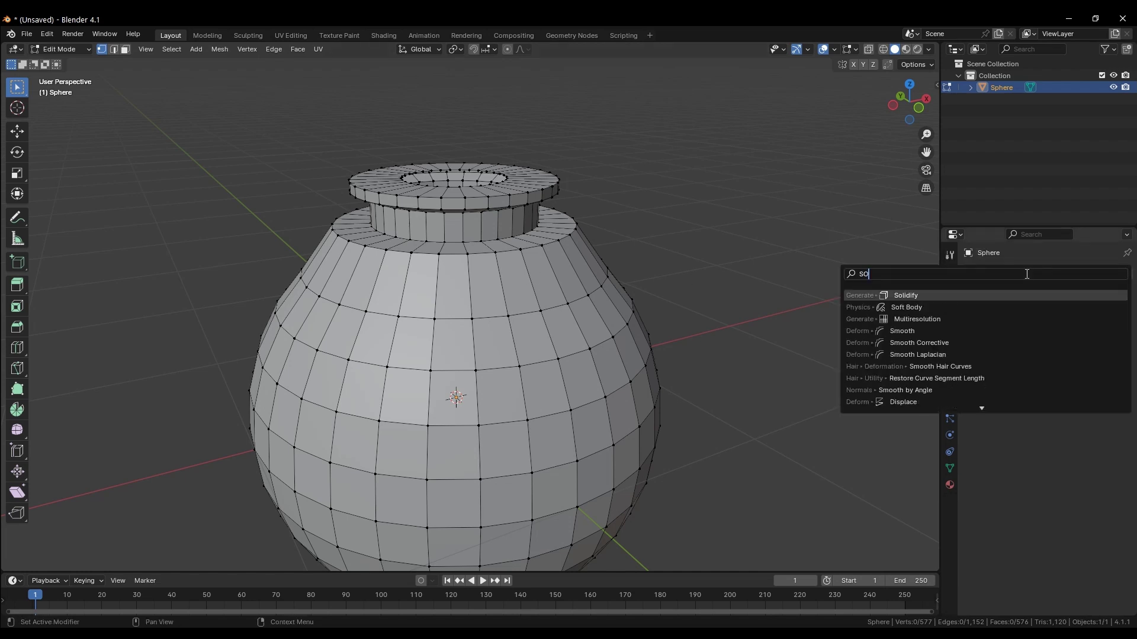
pyautogui.click(911, 295)
pyautogui.moveTo(728, 304); pyautogui.dragTo(736, 318, button='middle')
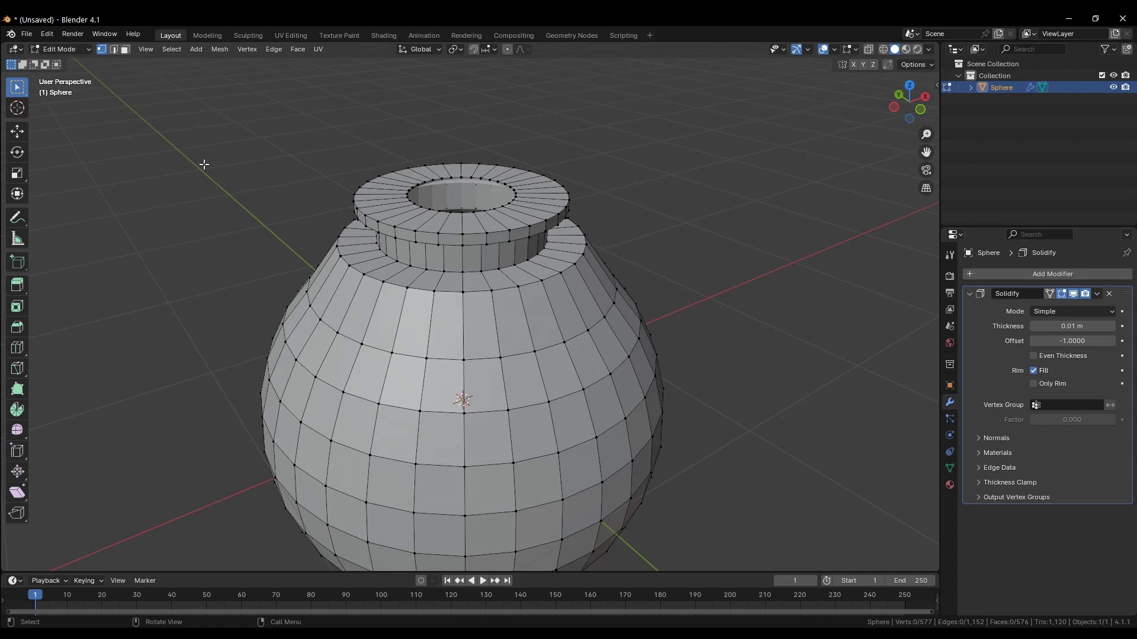
# - Return to Object Mode and set the Solidify thickness to 0.02 m
pyautogui.press('Tab')
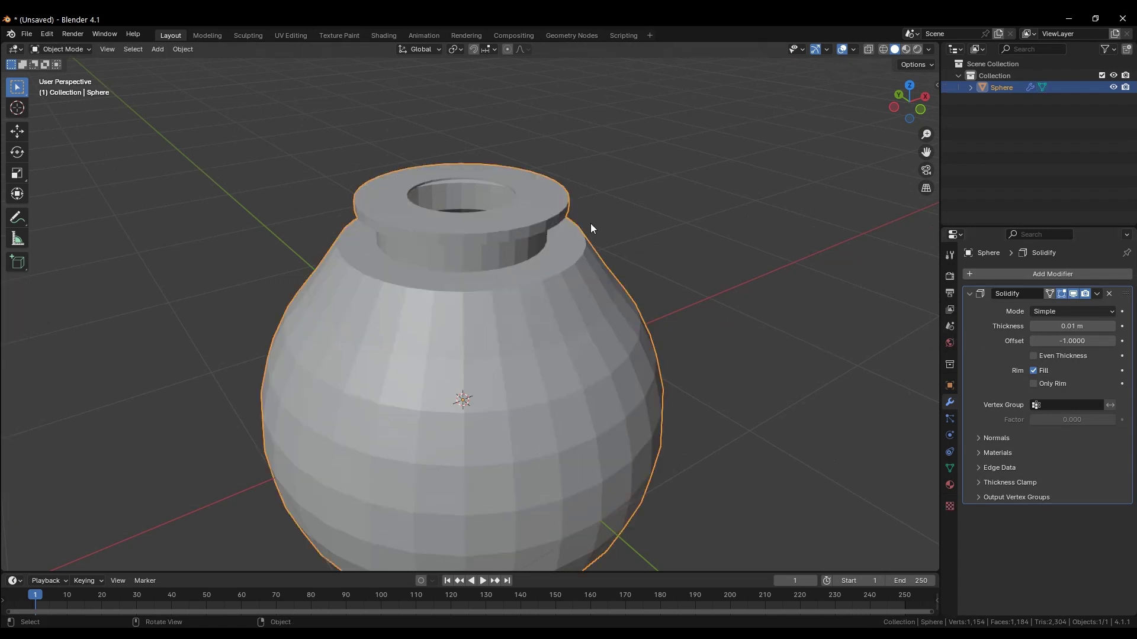
pyautogui.scroll(1, 516, 173)
pyautogui.moveTo(458, 208); pyautogui.dragTo(426, 196, button='middle')
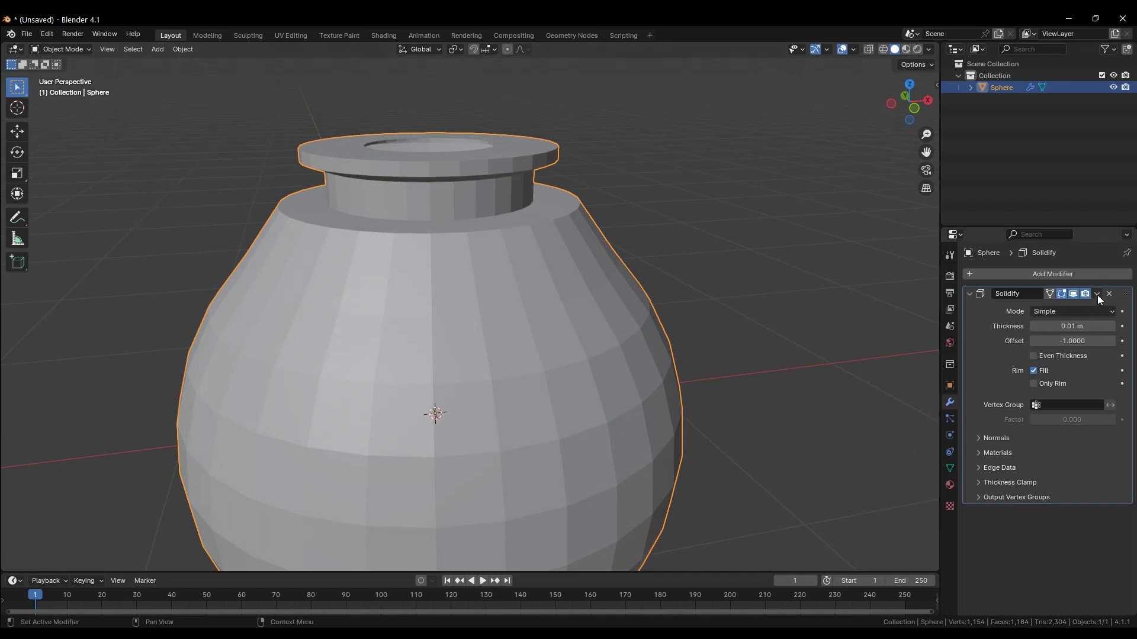
pyautogui.moveTo(1089, 328); pyautogui.dragTo(1095, 328)
pyautogui.scroll(-5, 631, 442)
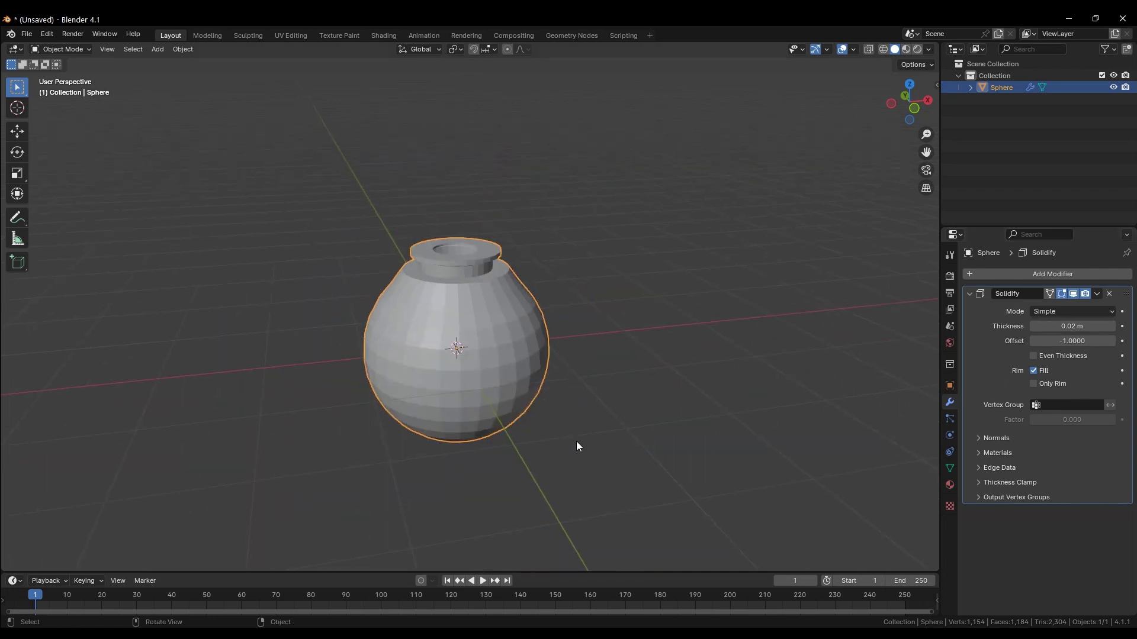
pyautogui.moveTo(578, 446)
pyautogui.mouseDown(button='middle')
pyautogui.moveTo(414, 426)
pyautogui.moveTo(598, 416)
pyautogui.moveTo(657, 380)
pyautogui.moveTo(582, 441)
pyautogui.mouseUp(button='middle')
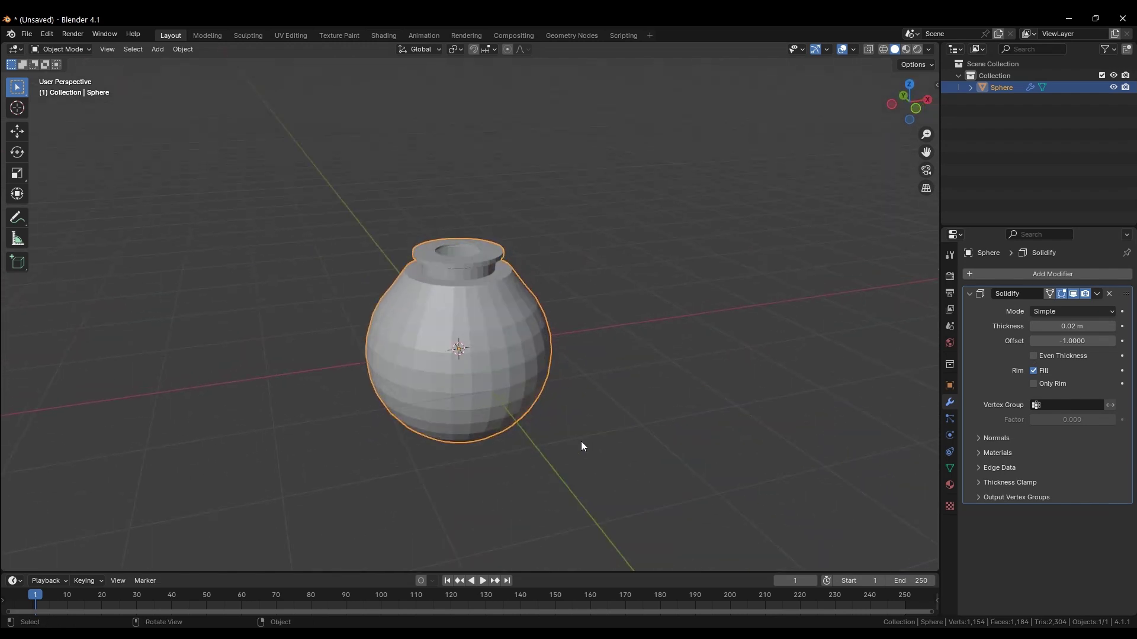
# - In Edit Mode, delete the faces of the pot's positive-X half up to the centre line, using front wireframe view, and restore solid shading
pyautogui.press('KP_1')
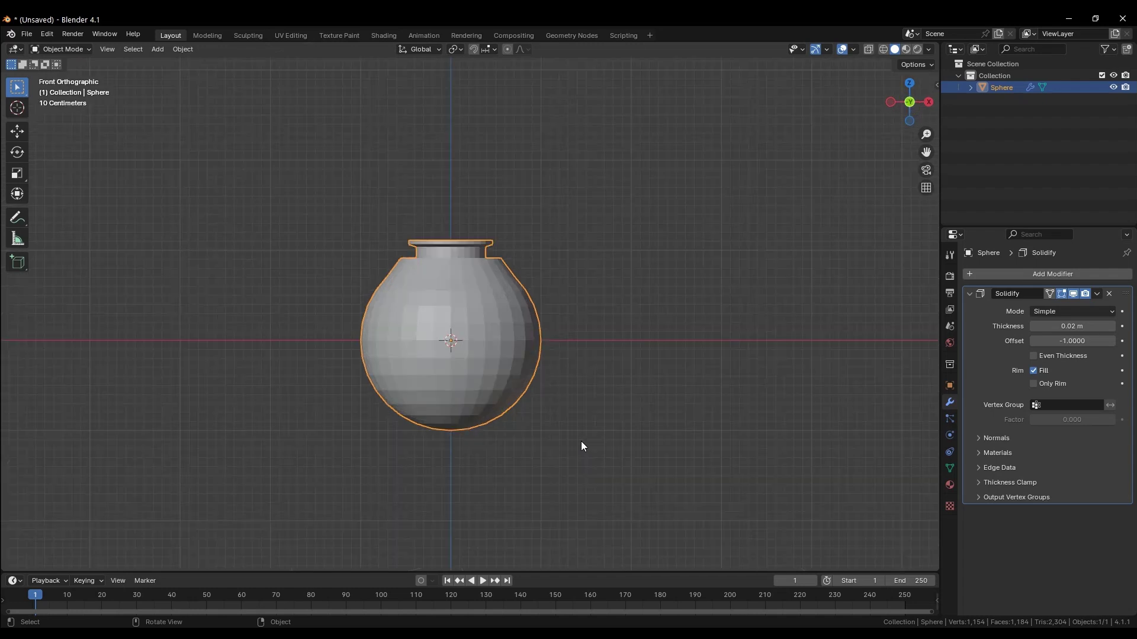
pyautogui.press('Tab')
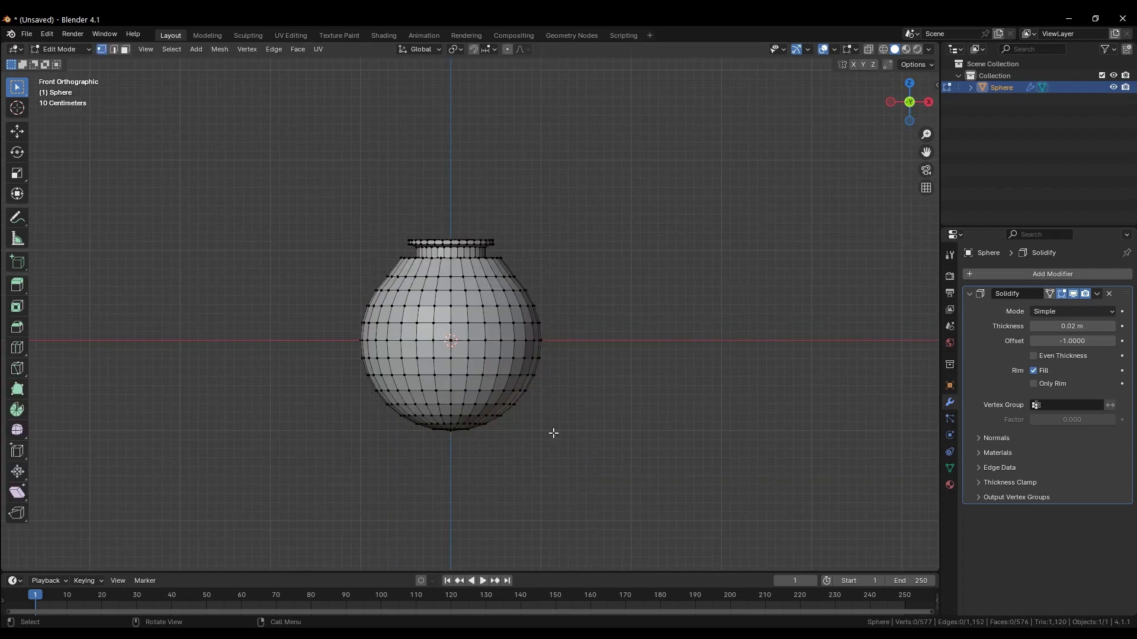
pyautogui.scroll(3, 549, 433)
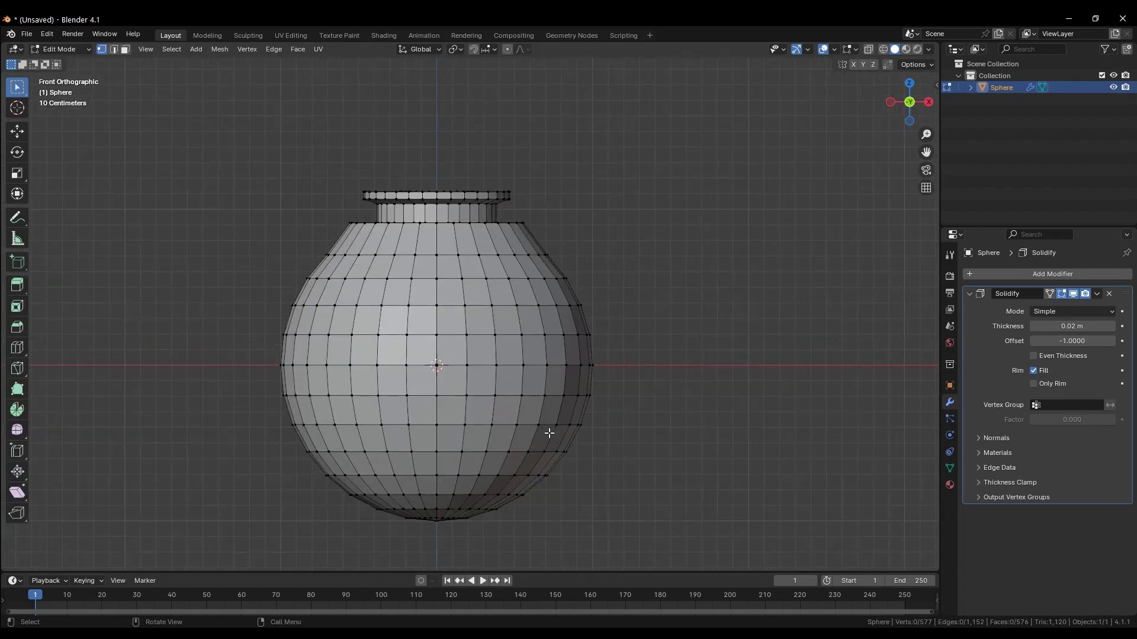
pyautogui.hotkey('shift', 'z')
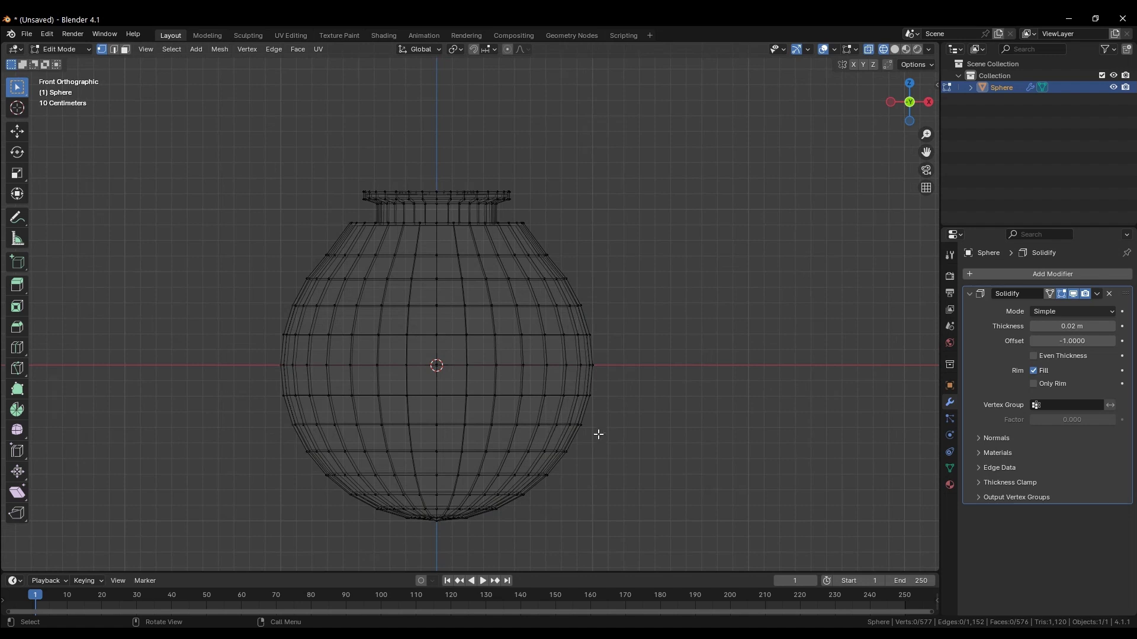
pyautogui.moveTo(632, 122); pyautogui.dragTo(444, 549)
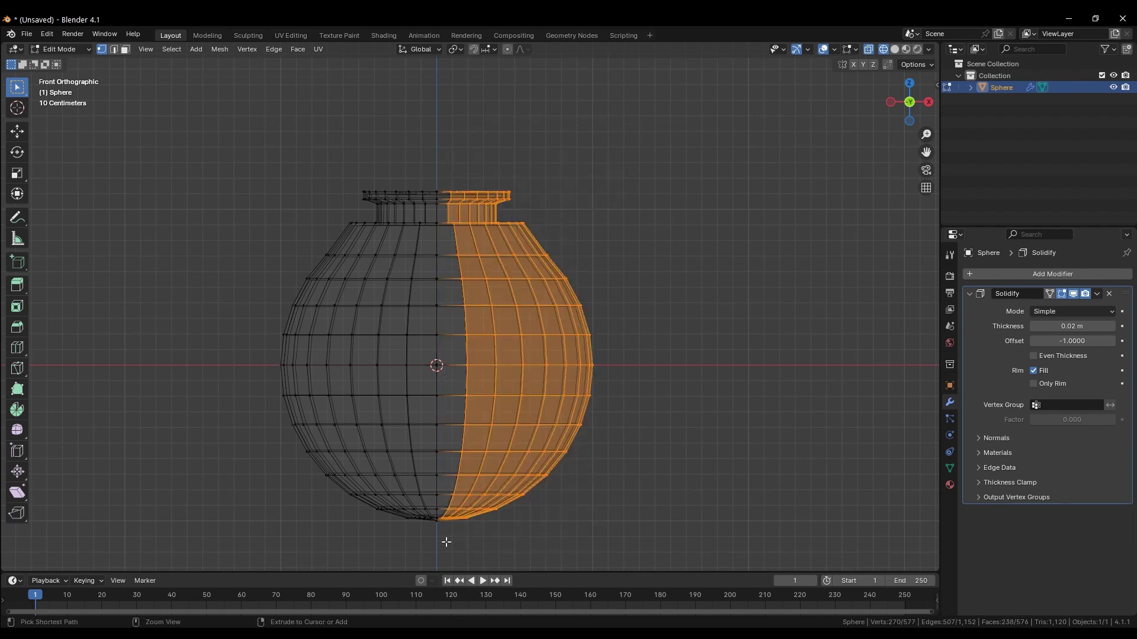
pyautogui.press('ctrl+KP_Add')
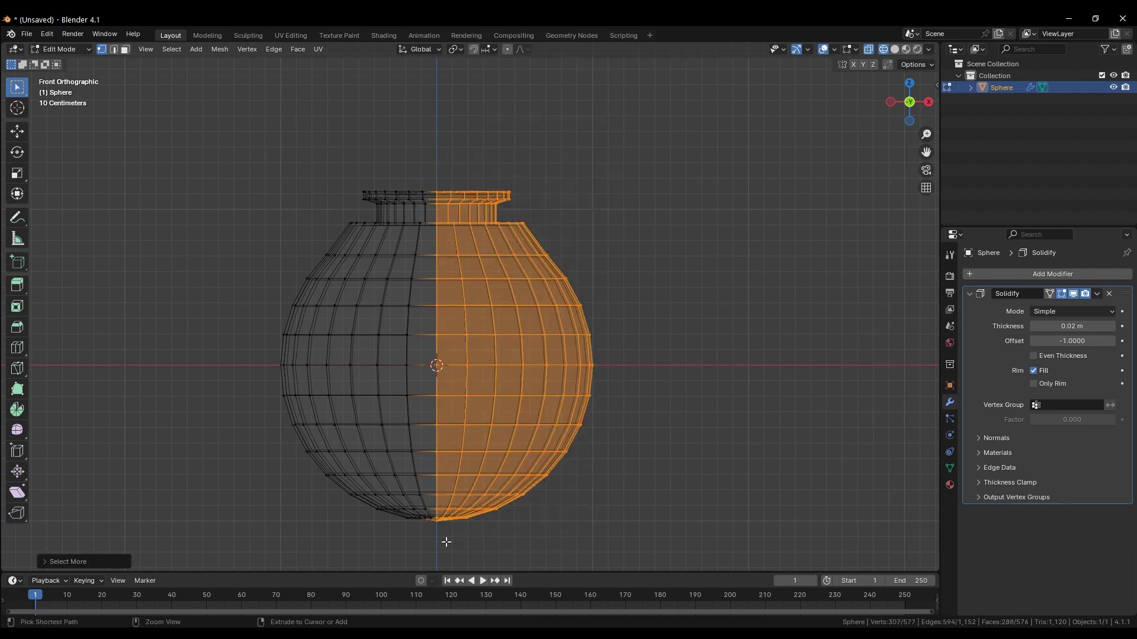
pyautogui.press('x')
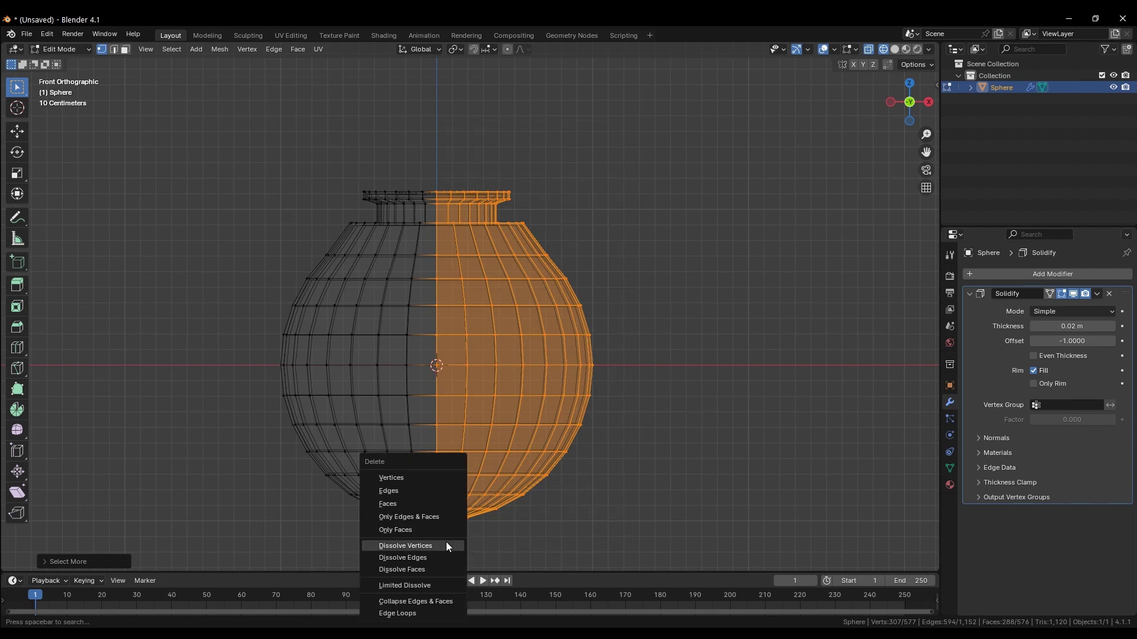
pyautogui.click(424, 505)
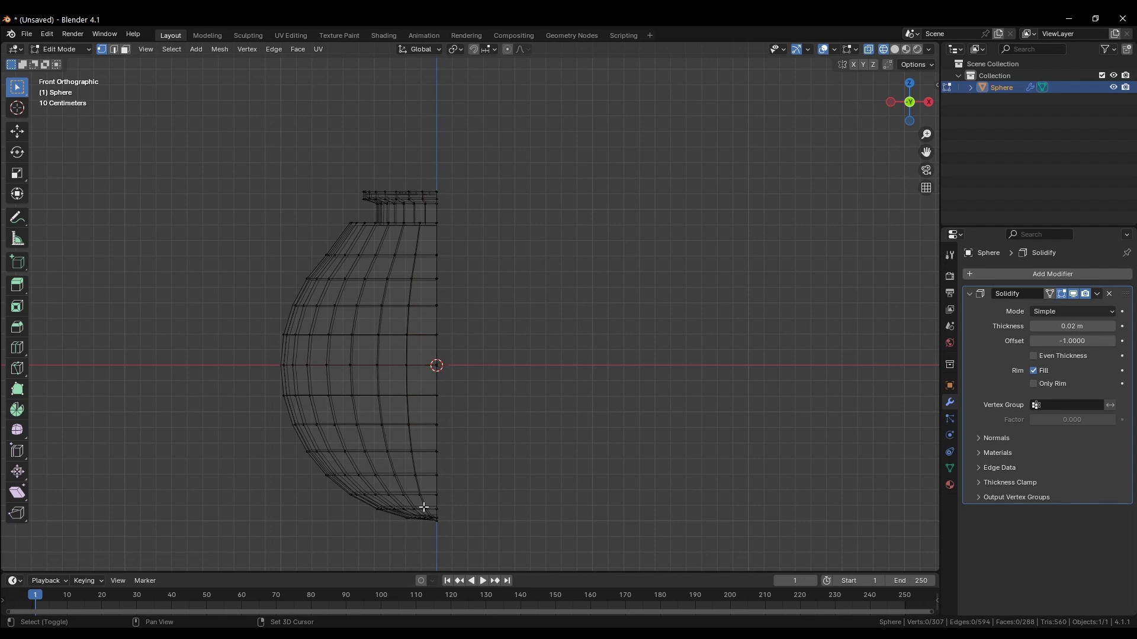
pyautogui.hotkey('shift', 'z')
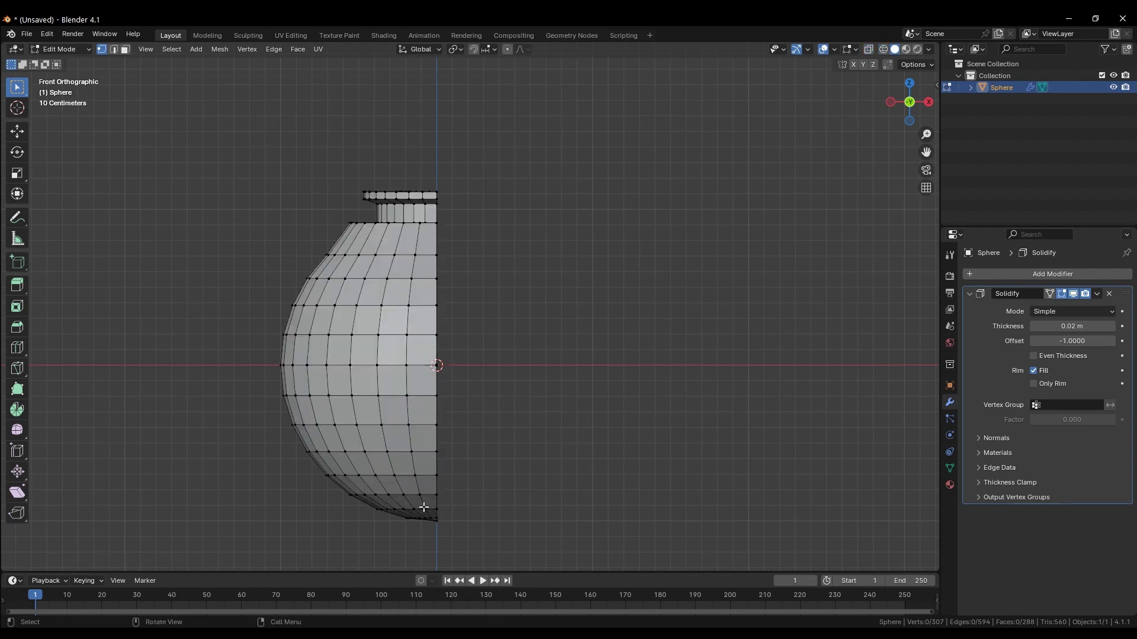
# - Return to Object Mode and apply Shade Smooth to the remaining half of the pot
pyautogui.press('Tab')
pyautogui.moveTo(498, 363); pyautogui.dragTo(380, 290, button='middle')
pyautogui.scroll(3, 355, 212)
pyautogui.moveTo(356, 212); pyautogui.dragTo(296, 258, button='middle')
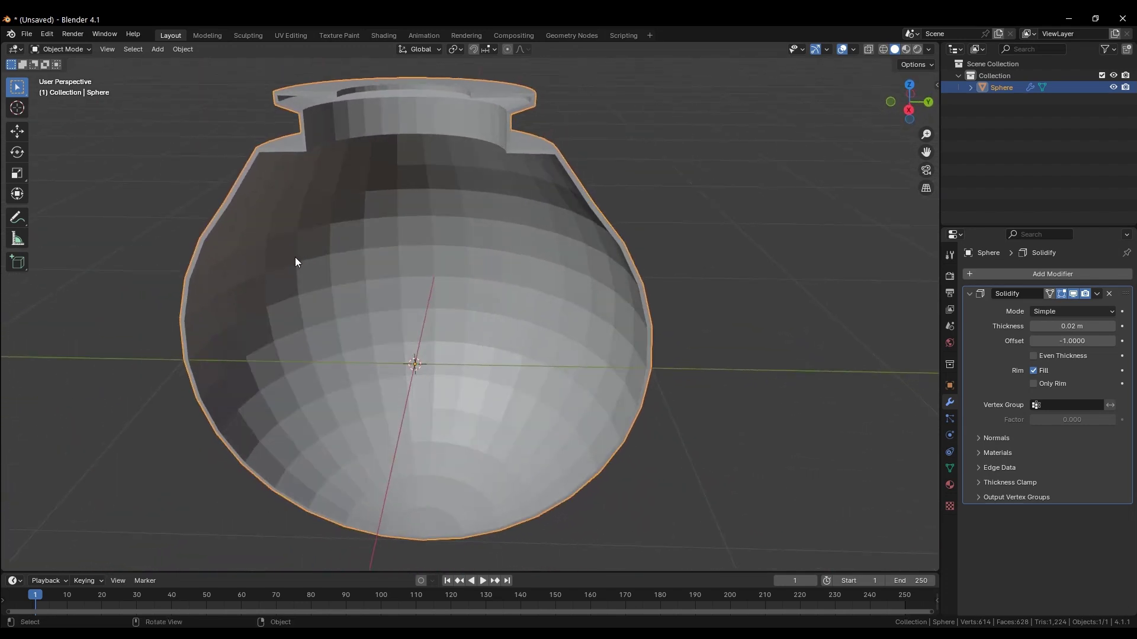
pyautogui.rightClick(418, 284)
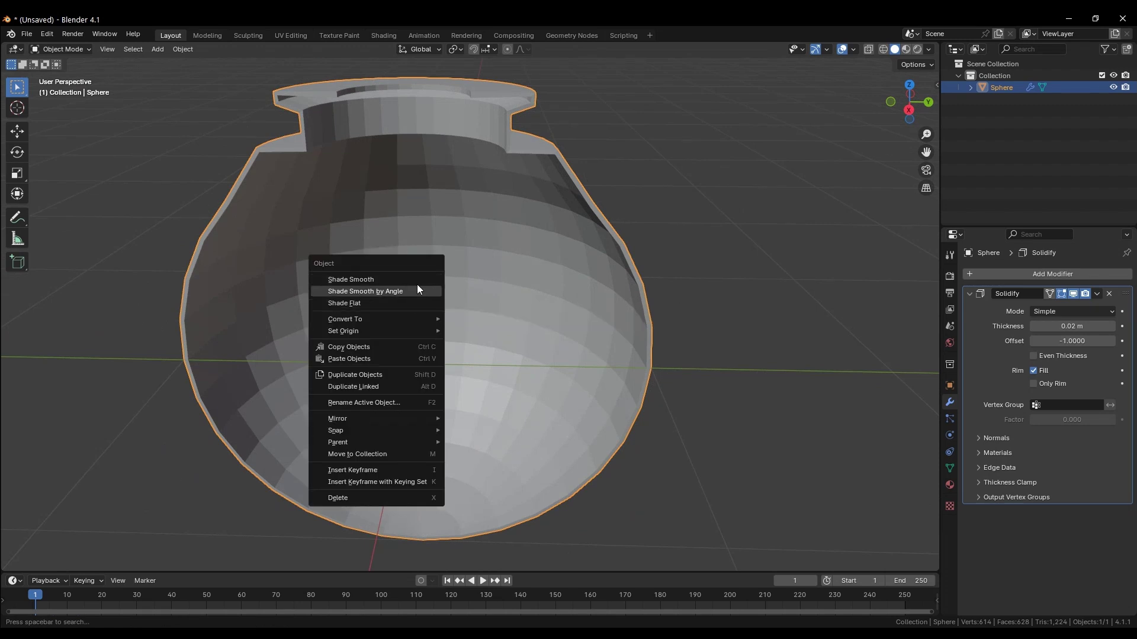
pyautogui.click(418, 280)
pyautogui.moveTo(417, 279)
pyautogui.mouseDown(button='middle')
pyautogui.moveTo(405, 303)
pyautogui.moveTo(497, 285)
pyautogui.moveTo(663, 286)
pyautogui.moveTo(405, 290)
pyautogui.mouseUp(button='middle')
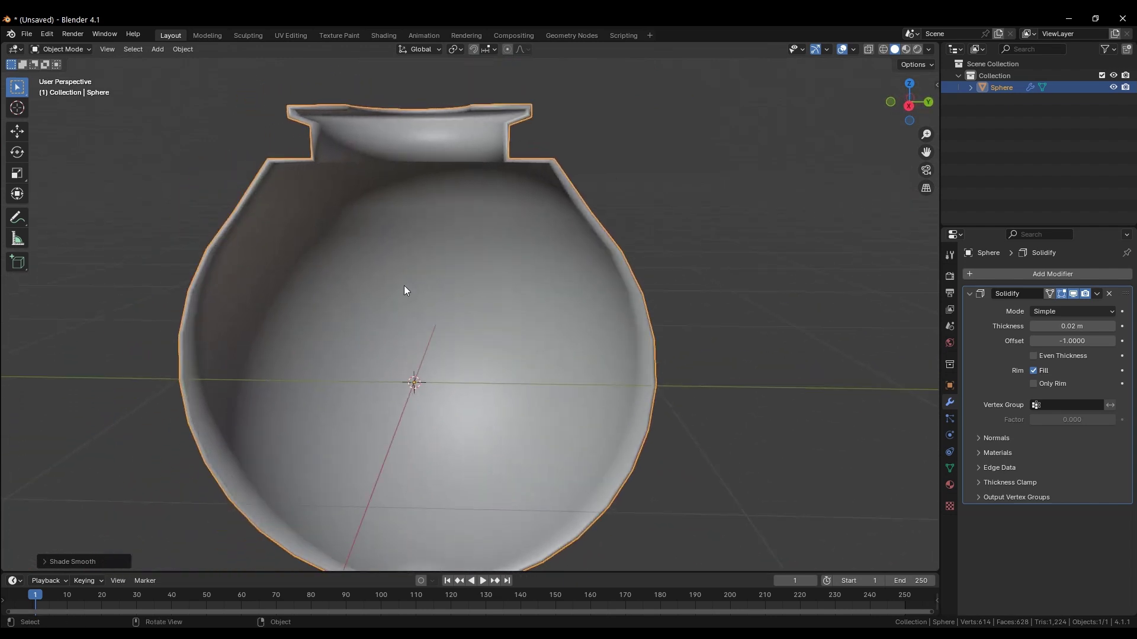